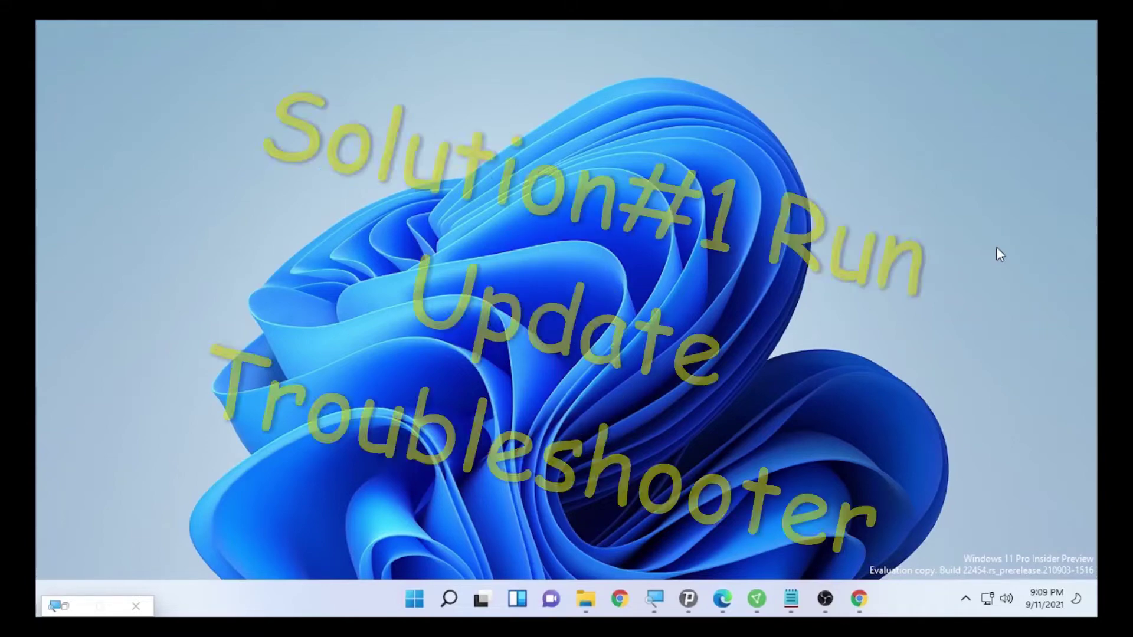
- Search Windows for "settings" and open the Settings app
{"action": "left_click", "coordinate": [452, 608]}
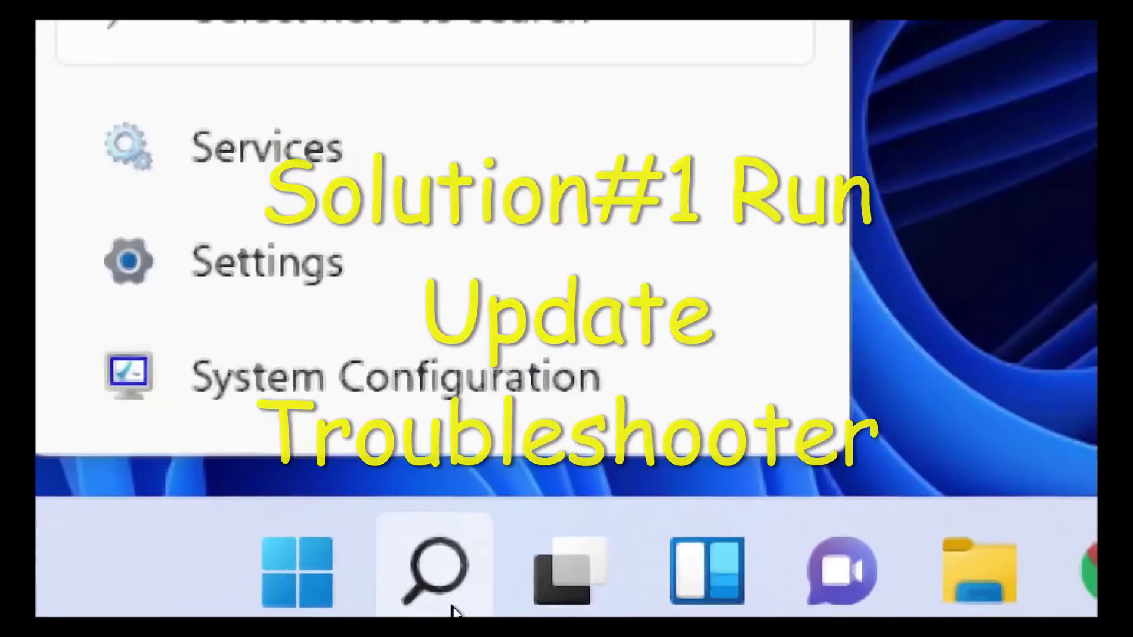
{"action": "left_click", "coordinate": [451, 608]}
{"action": "left_click", "coordinate": [452, 608]}
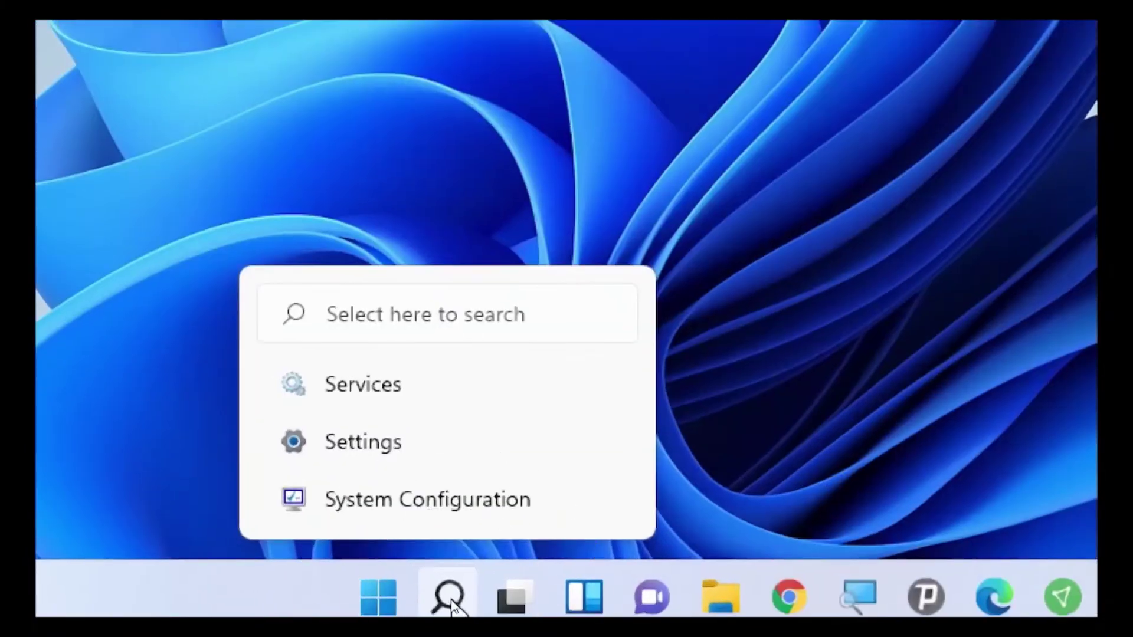
{"action": "left_click", "coordinate": [442, 561]}
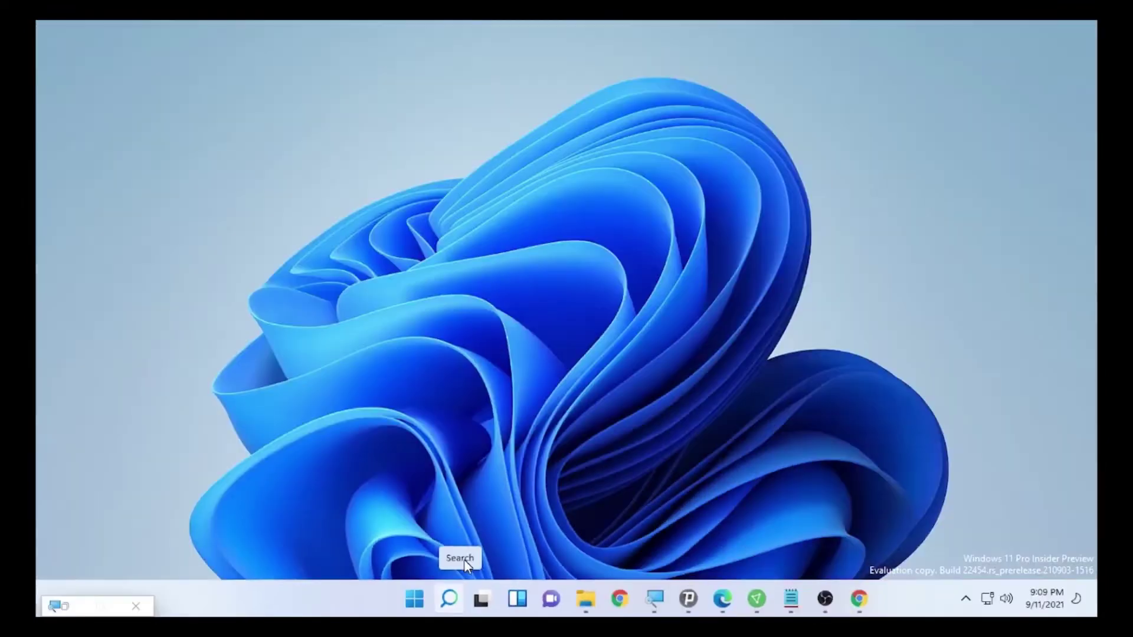
{"action": "left_click", "coordinate": [447, 597]}
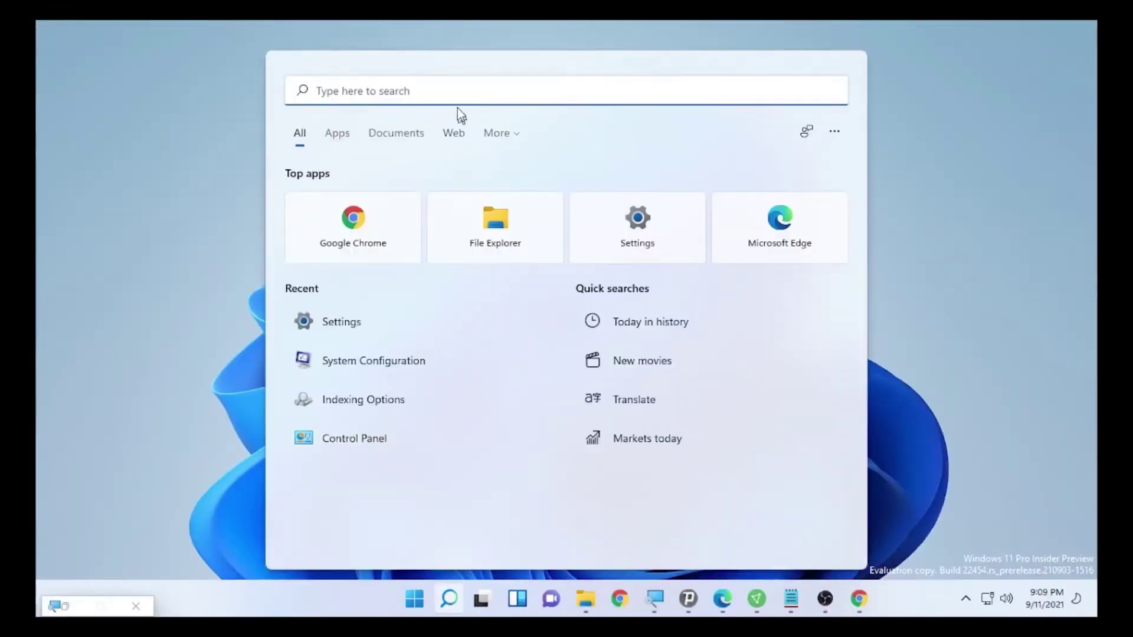
{"action": "type", "text": "settings"}
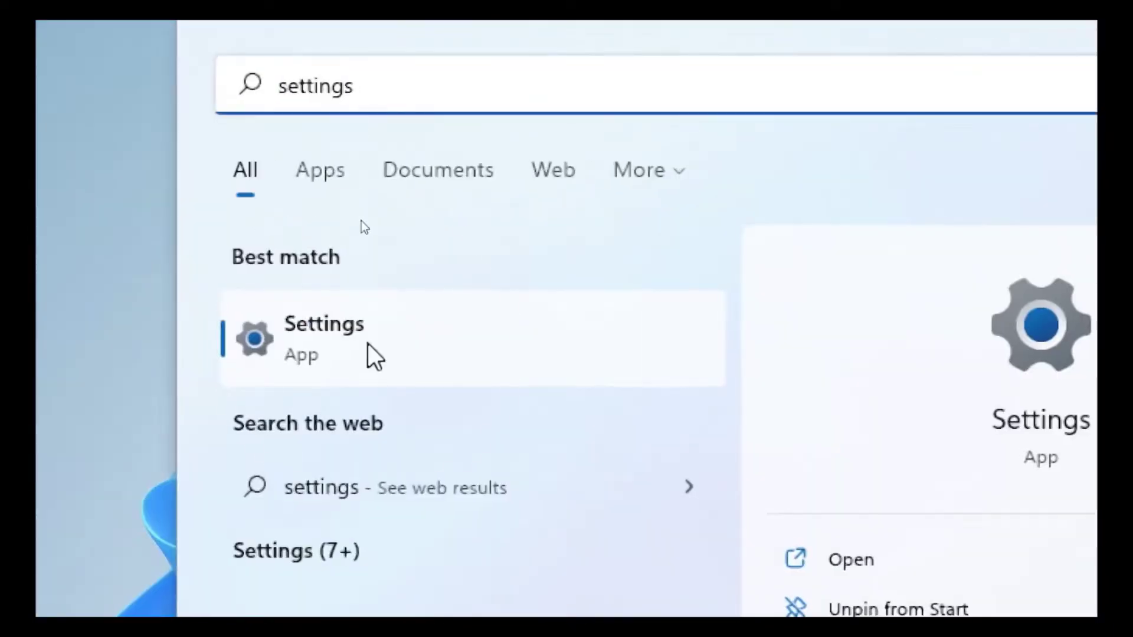
{"action": "left_click", "coordinate": [361, 222]}
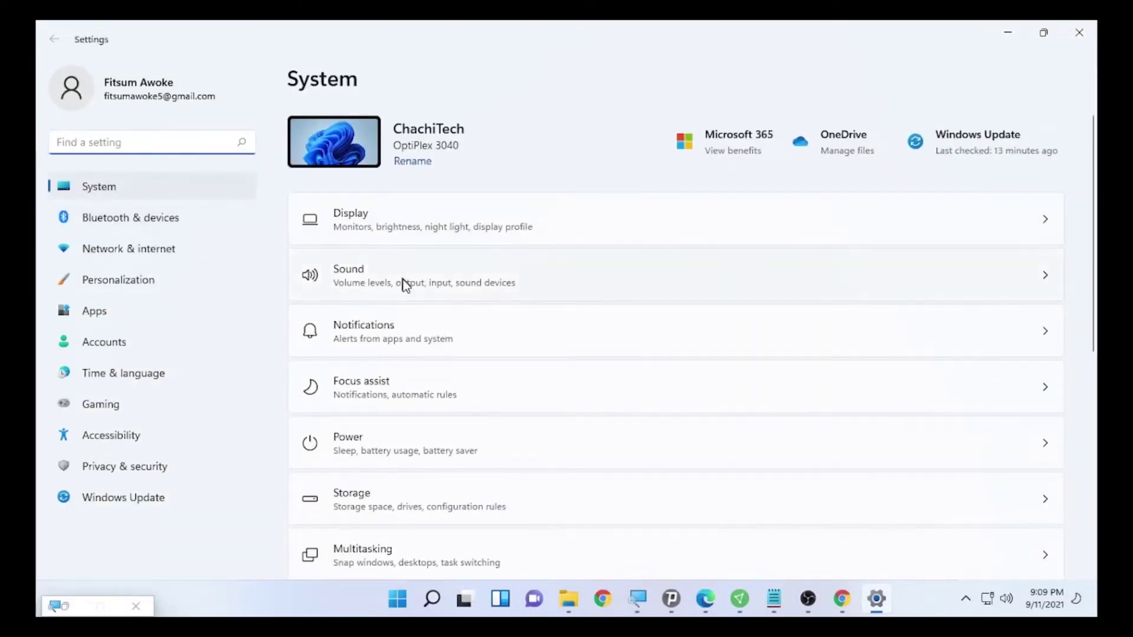
- Open the list of other troubleshooters within the system's Troubleshoot settings
{"action": "scroll", "coordinate": [404, 285], "scroll_direction": "down", "scroll_amount": 5}
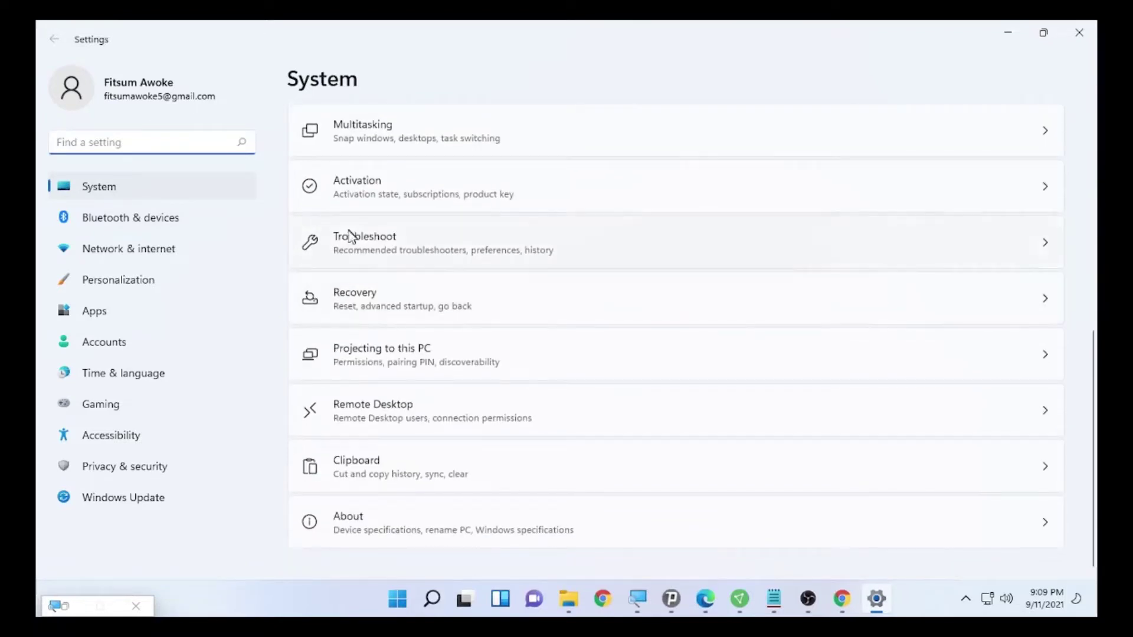
{"action": "left_click", "coordinate": [367, 246]}
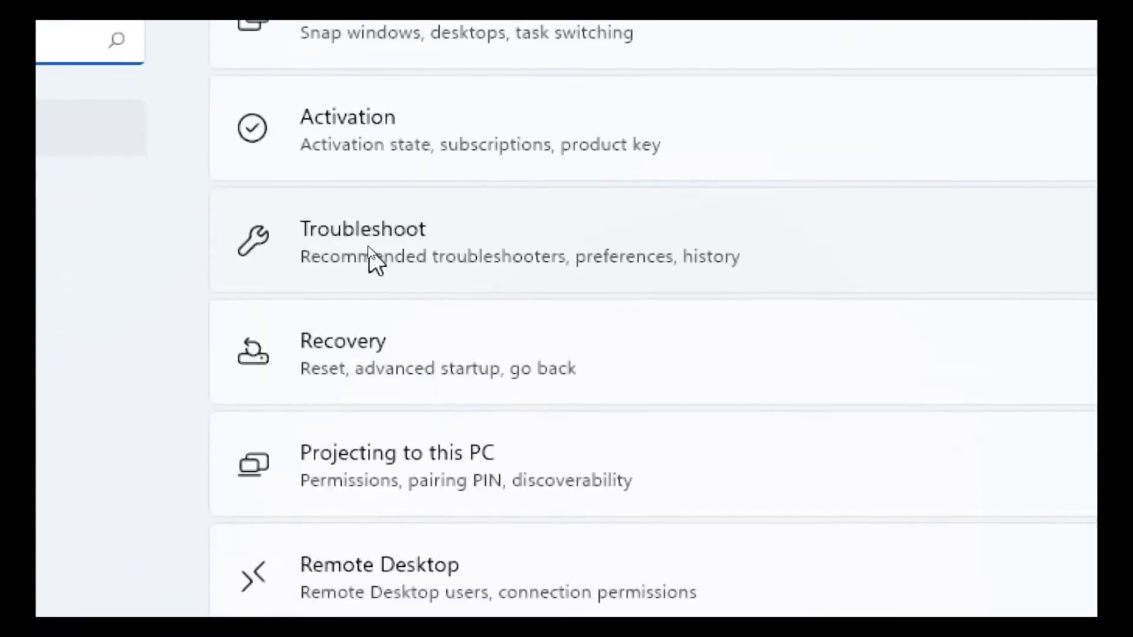
{"action": "left_click", "coordinate": [307, 221]}
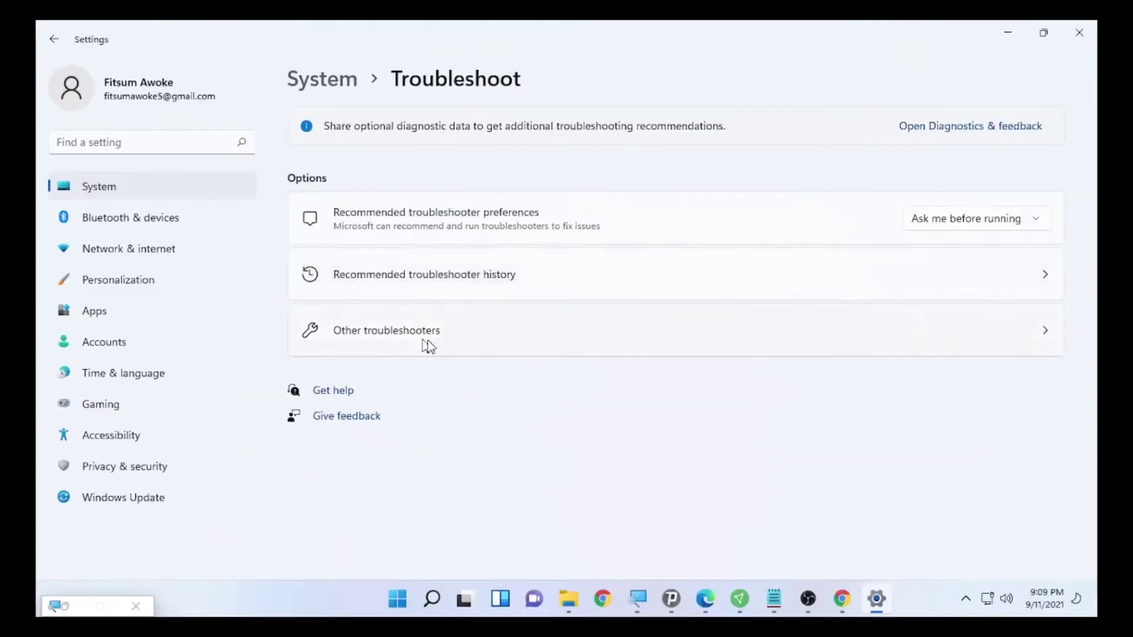
{"action": "left_click", "coordinate": [376, 336]}
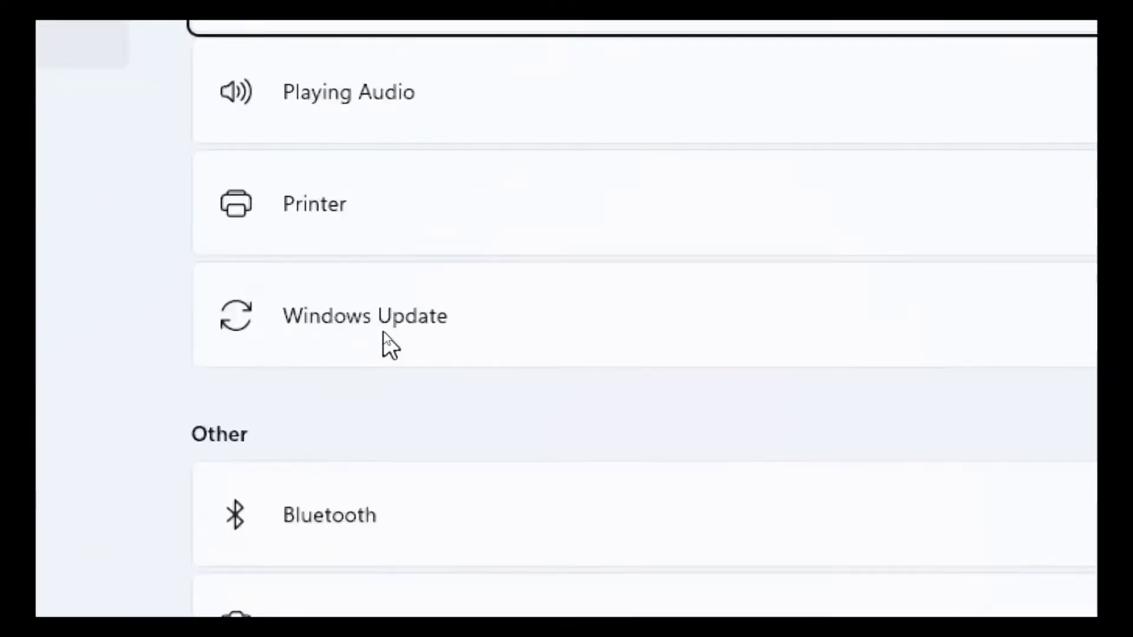
- Run the Windows Update troubleshooter, then close its results and the Settings window
{"action": "left_click", "coordinate": [385, 334]}
{"action": "left_click", "coordinate": [1020, 334]}
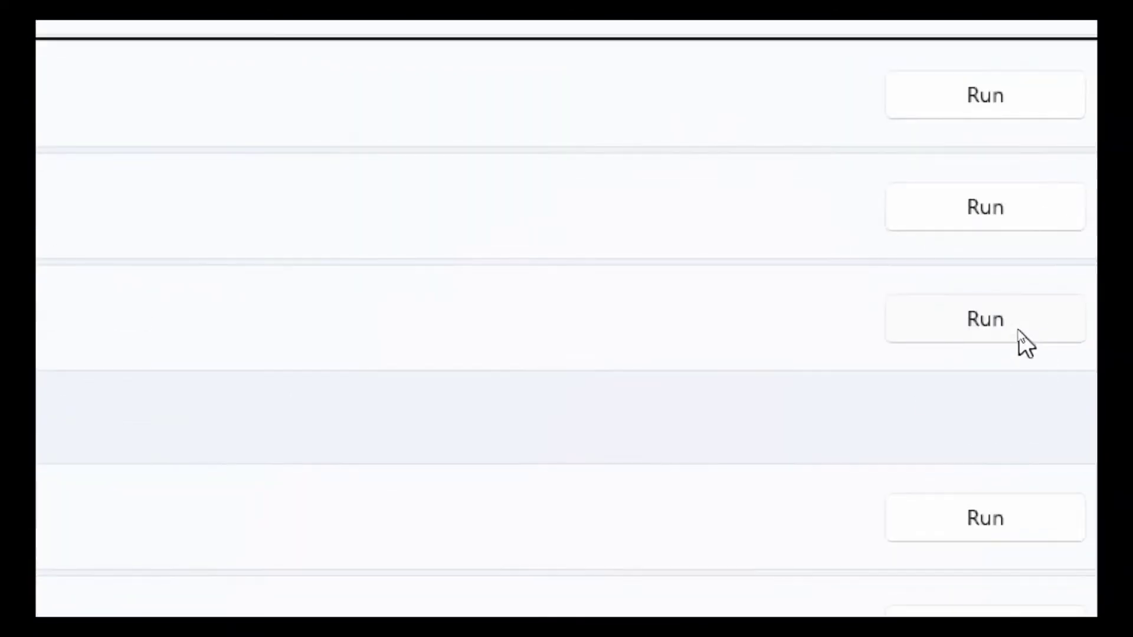
{"action": "left_click", "coordinate": [1019, 337]}
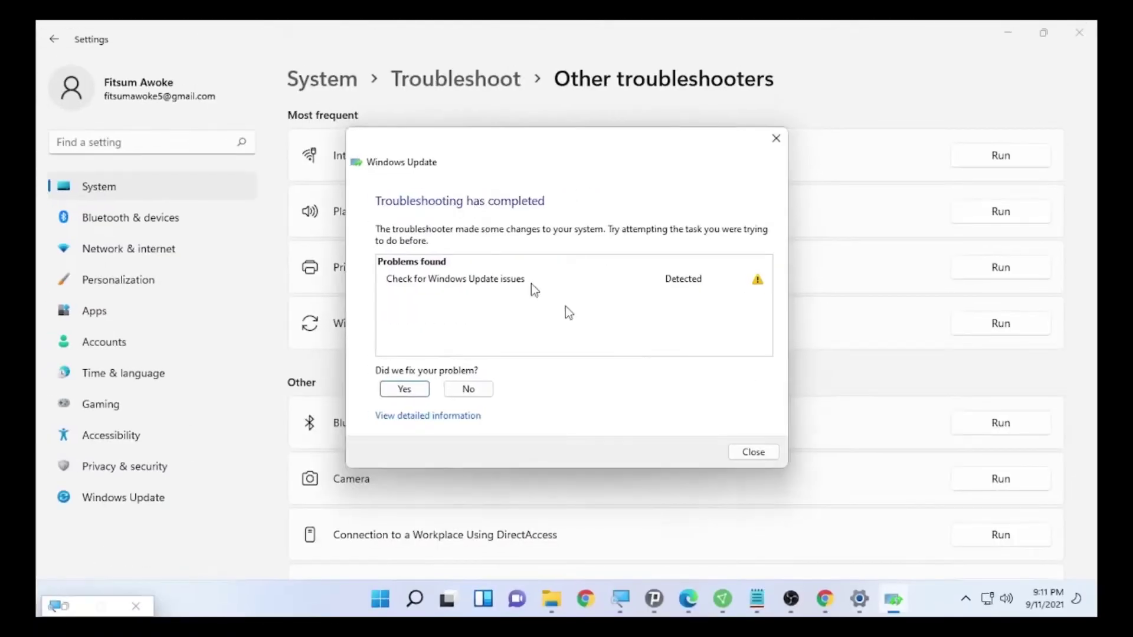
{"action": "left_click", "coordinate": [746, 451]}
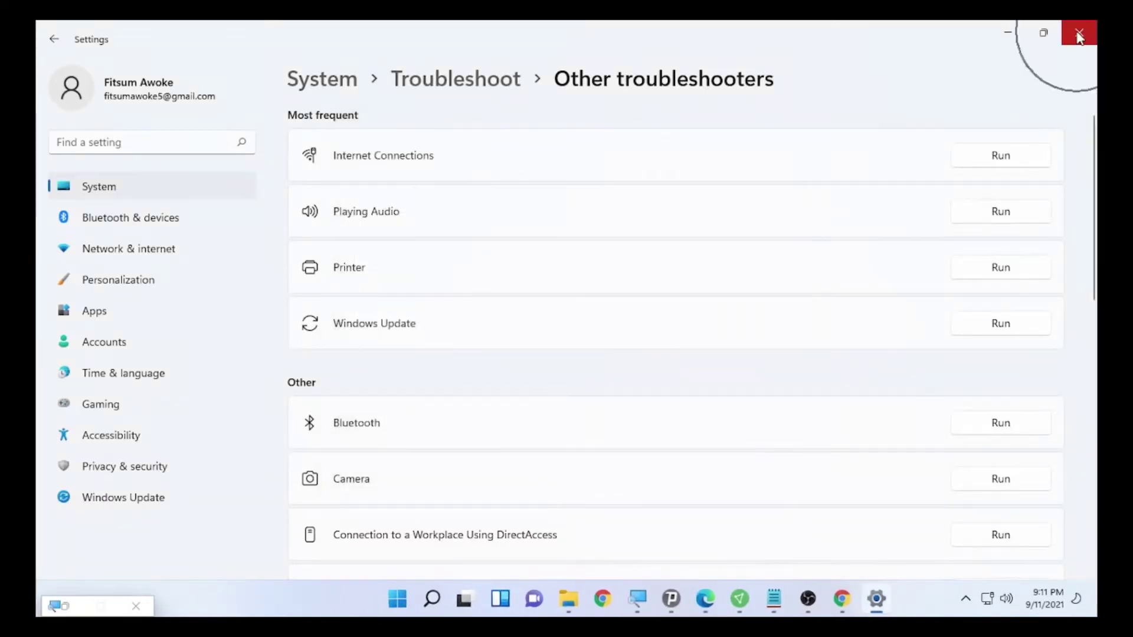
{"action": "left_click", "coordinate": [1079, 32]}
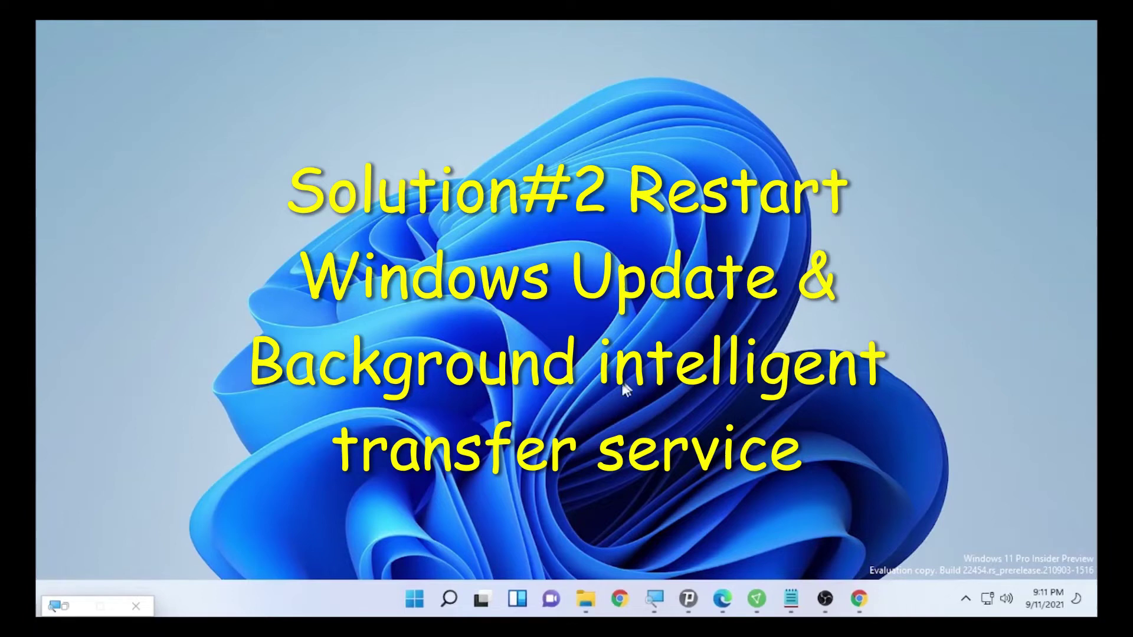
- Search Windows for "services" and open the Services app
{"action": "mouse_move", "coordinate": [451, 606]}
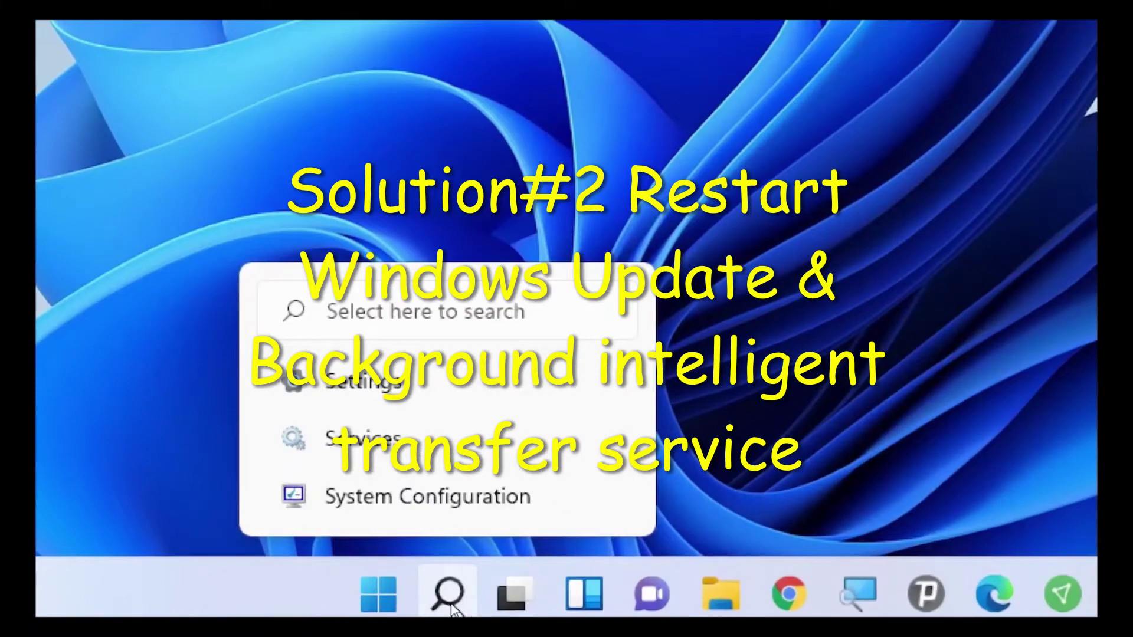
{"action": "left_click", "coordinate": [450, 596]}
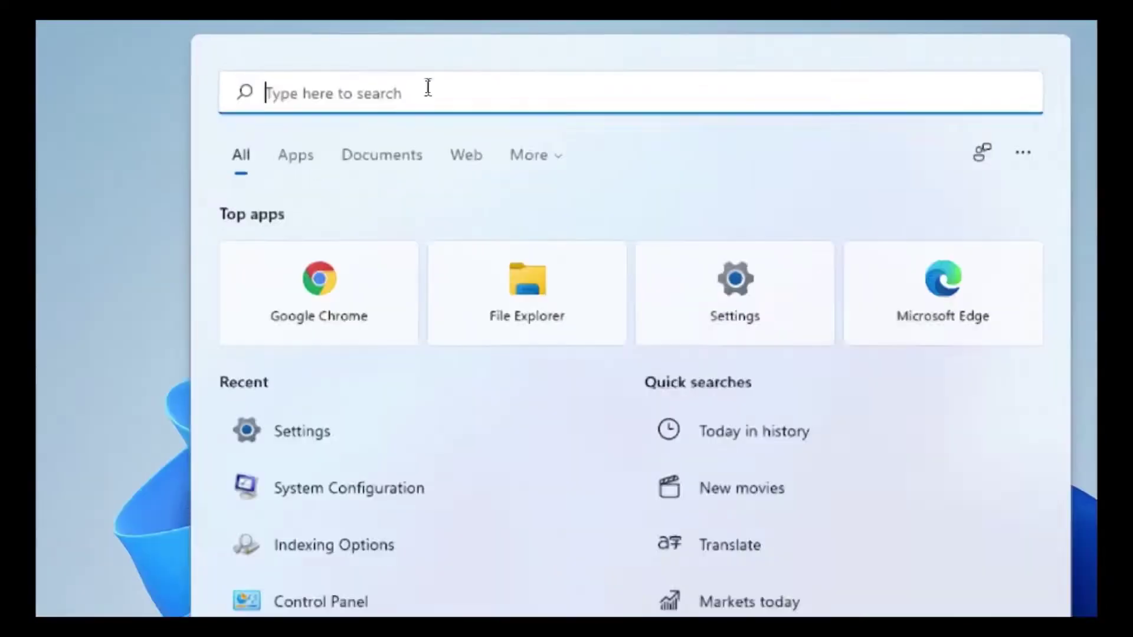
{"action": "type", "text": "services"}
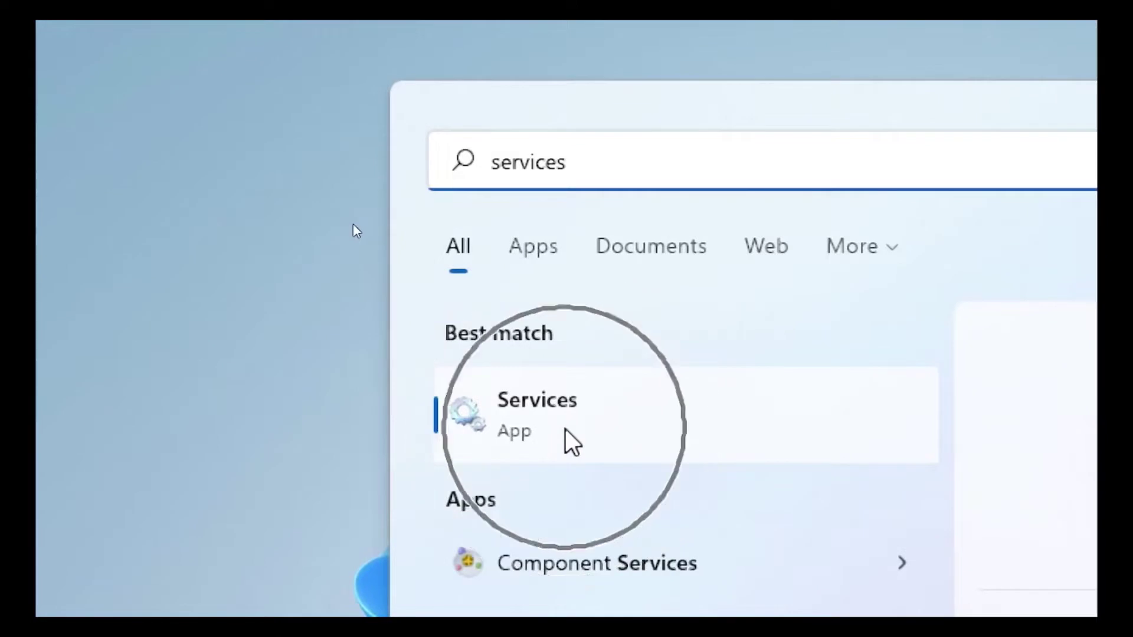
{"action": "left_click", "coordinate": [566, 430]}
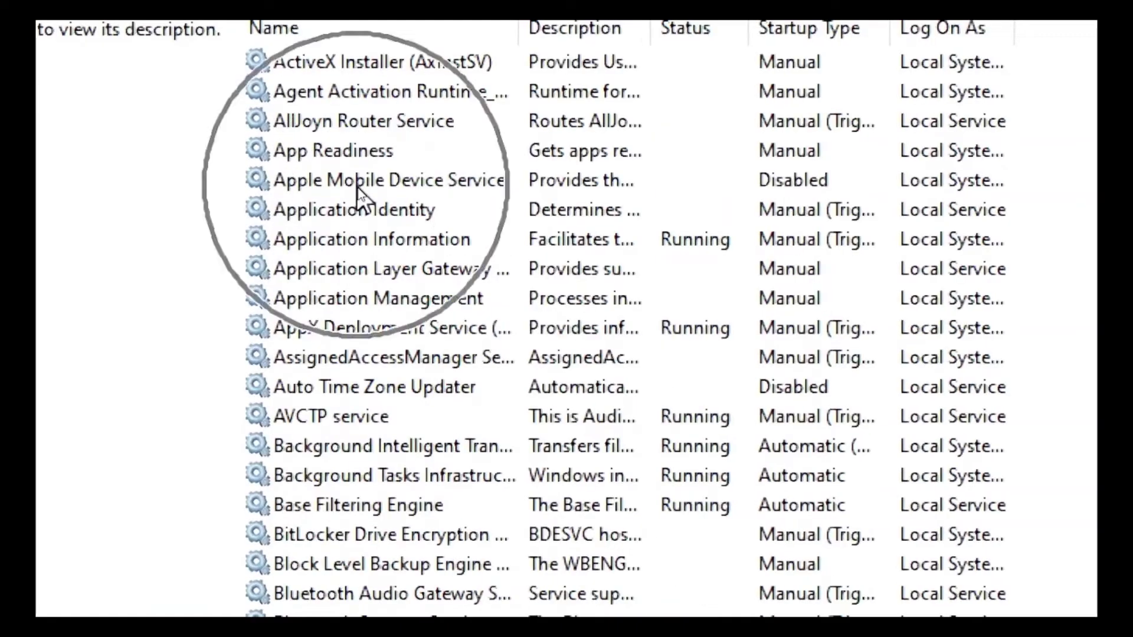
- Find Background Intelligent Transfer Service in the services list and open its properties
{"action": "left_click", "coordinate": [357, 186]}
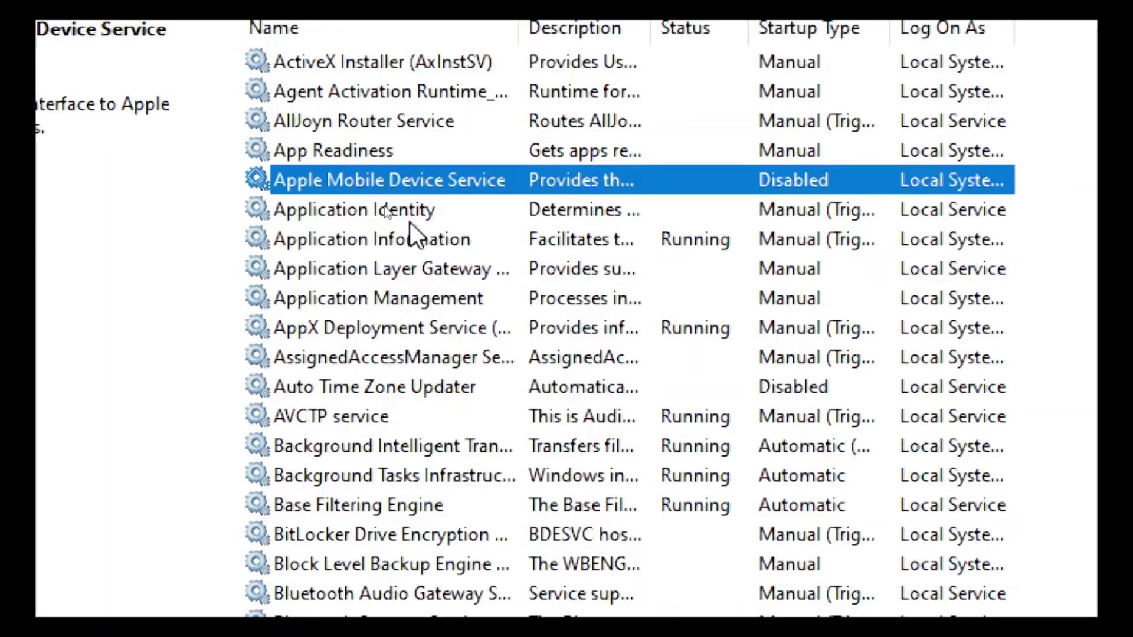
{"action": "key", "text": "b"}
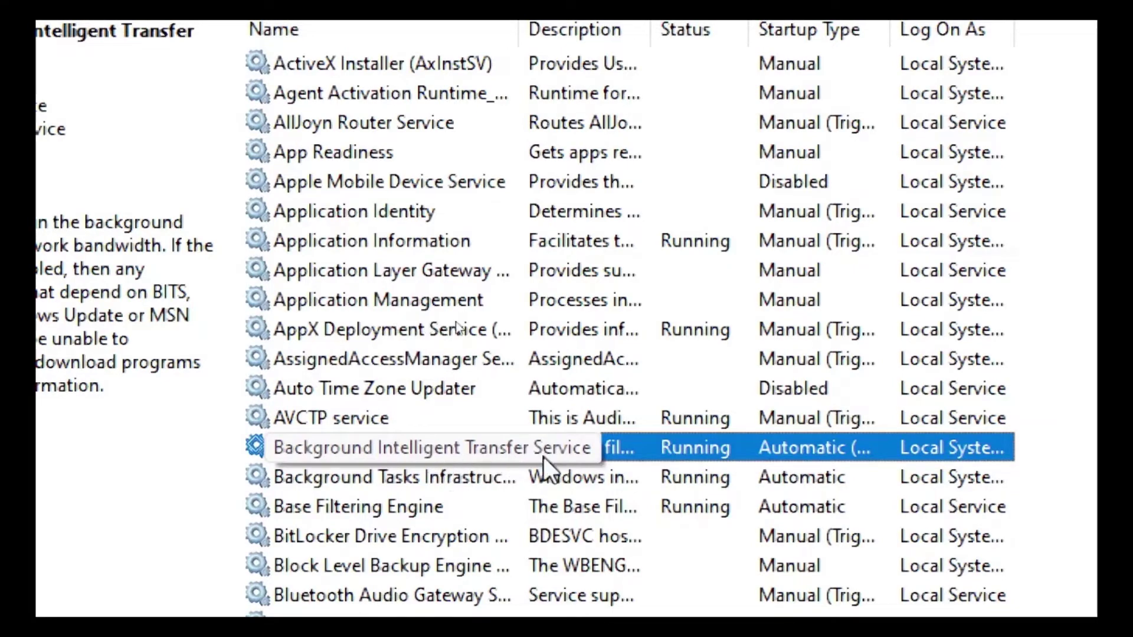
{"action": "right_click", "coordinate": [634, 451]}
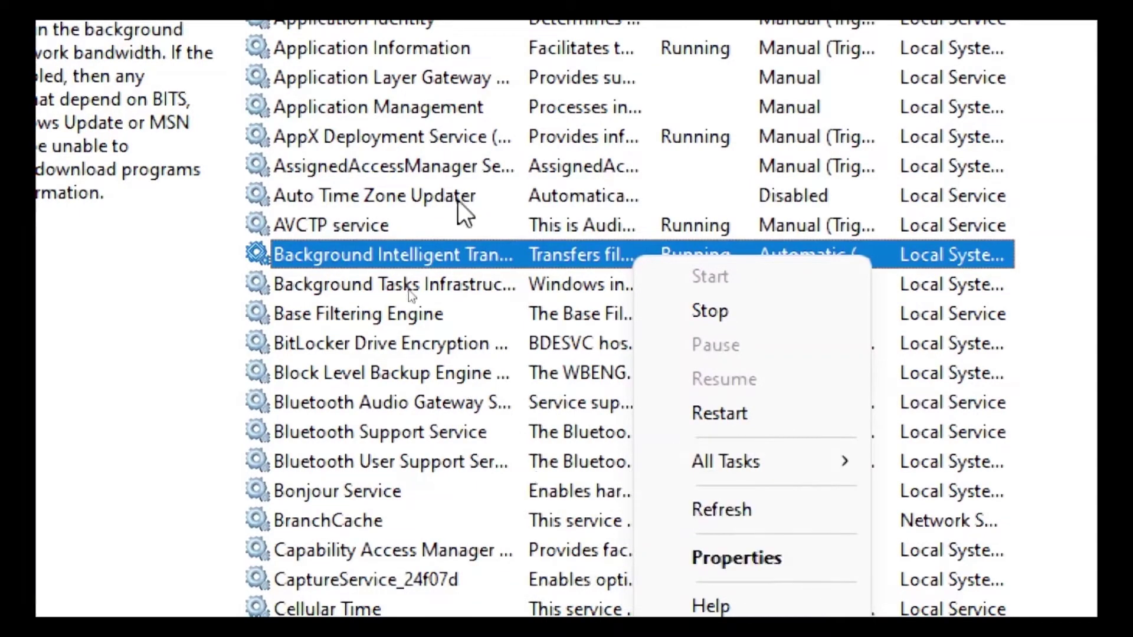
{"action": "left_click", "coordinate": [466, 259]}
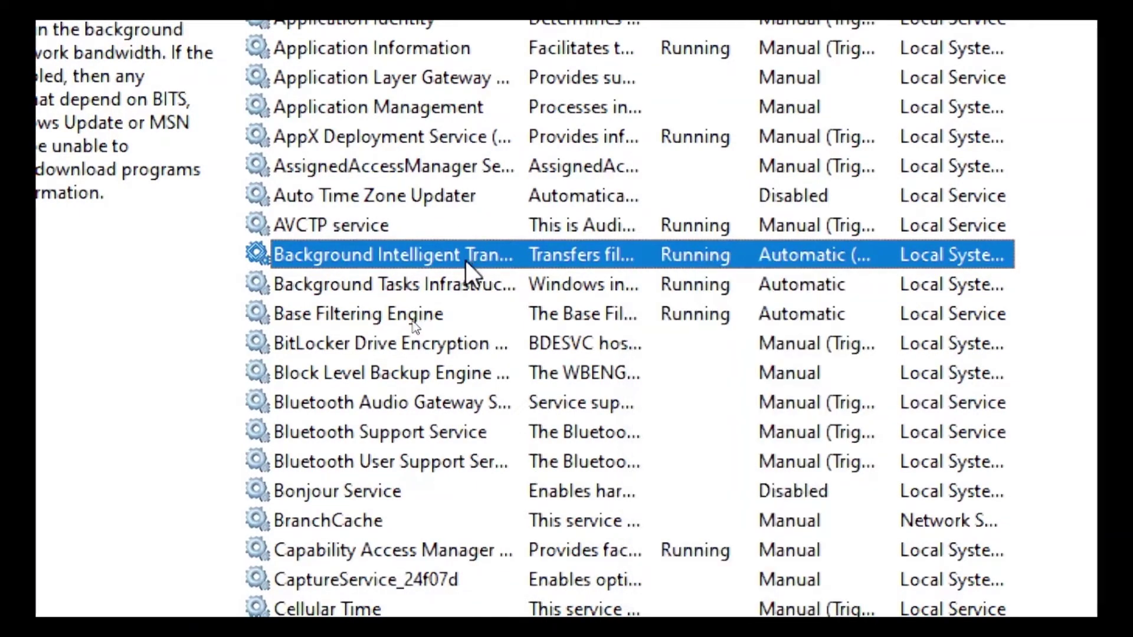
{"action": "right_click", "coordinate": [465, 261]}
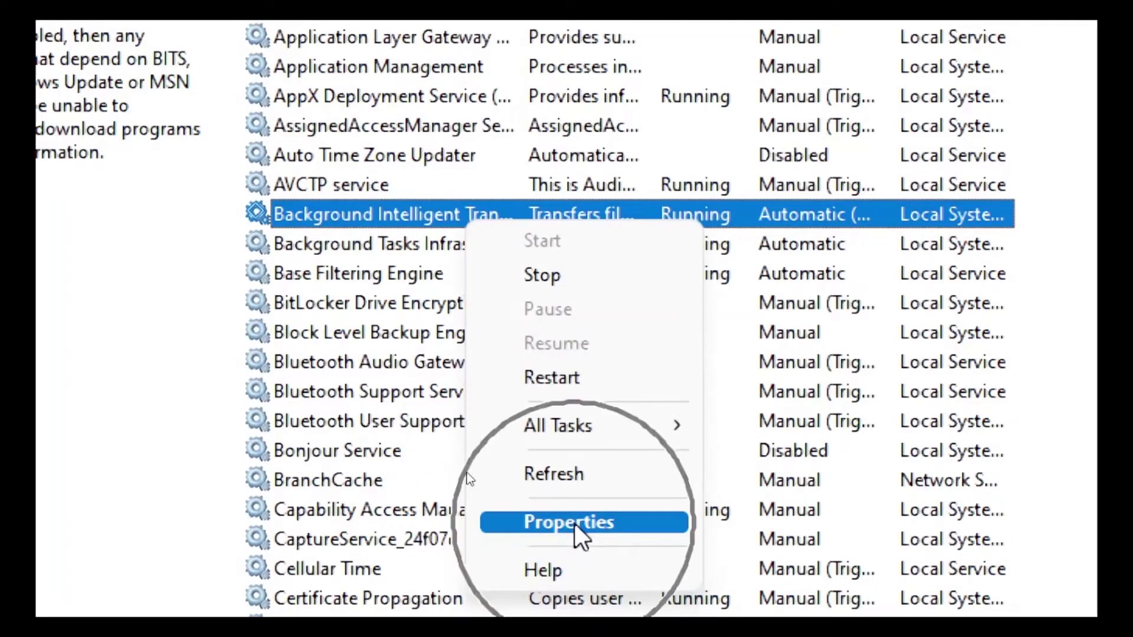
{"action": "left_click", "coordinate": [576, 563]}
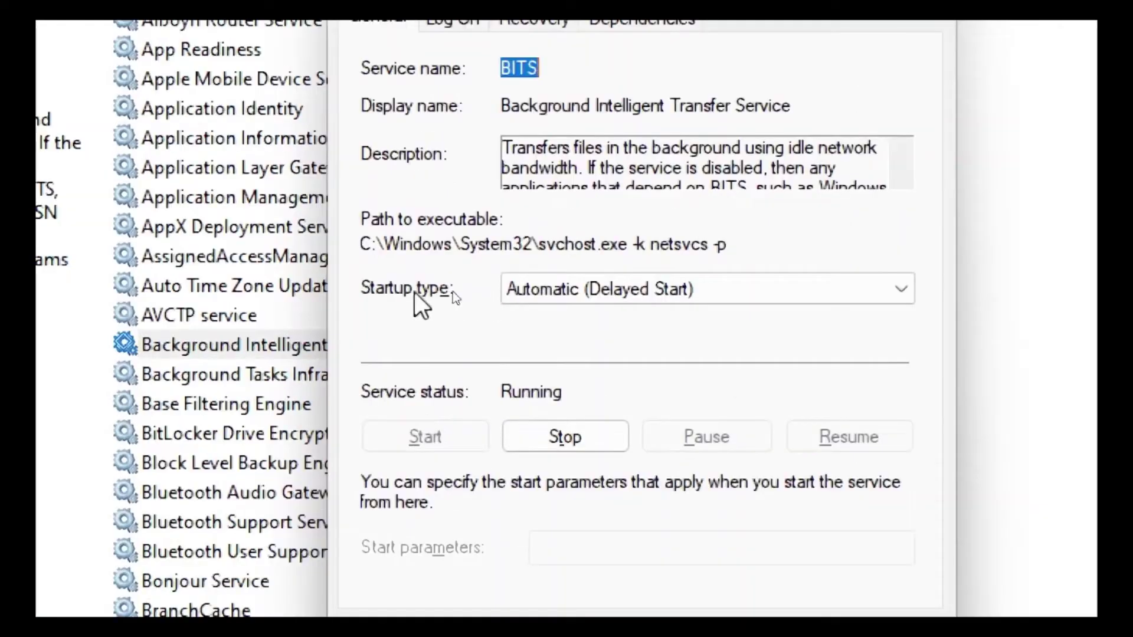
- Set the Background Intelligent Transfer Service startup type to Automatic, apply the change and close its properties
{"action": "left_click", "coordinate": [901, 290]}
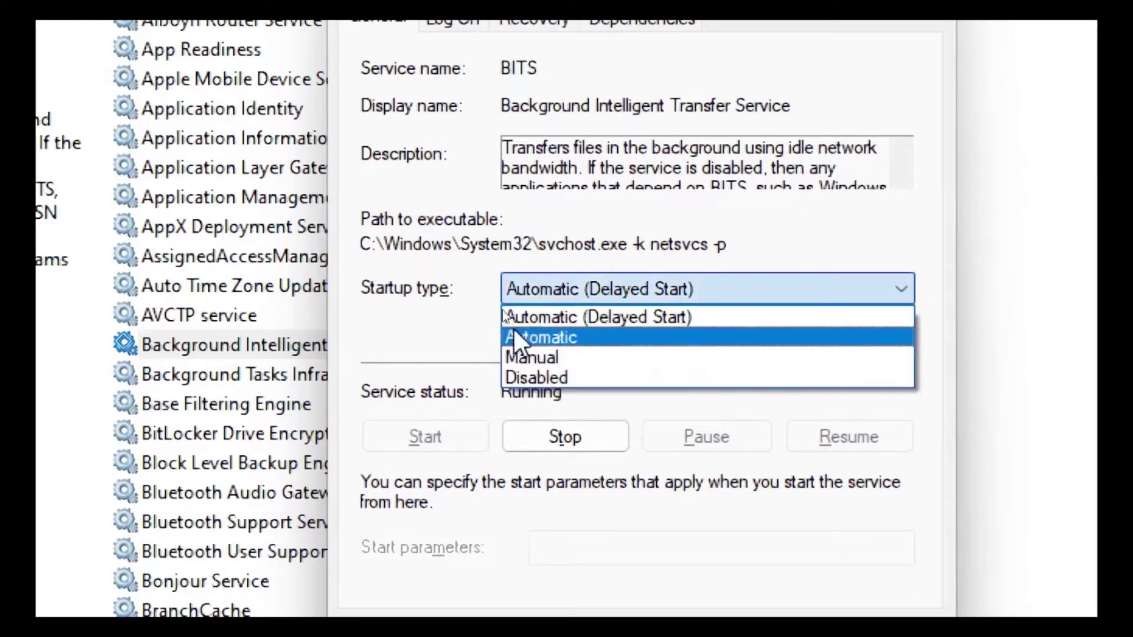
{"action": "left_click", "coordinate": [564, 341]}
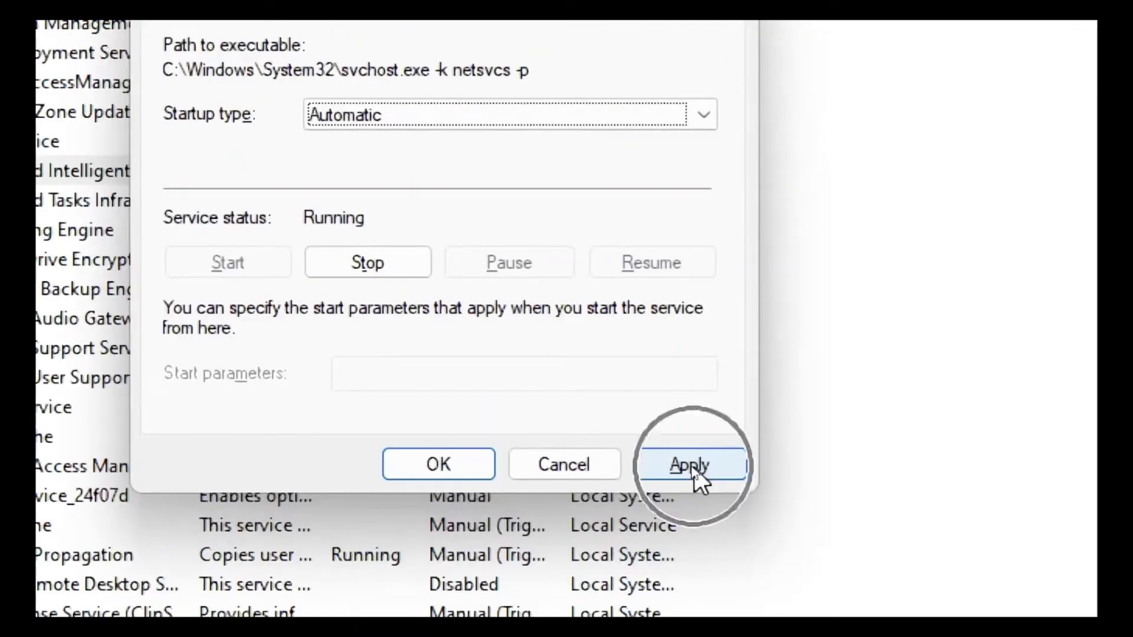
{"action": "left_click", "coordinate": [691, 468]}
{"action": "left_click", "coordinate": [408, 466]}
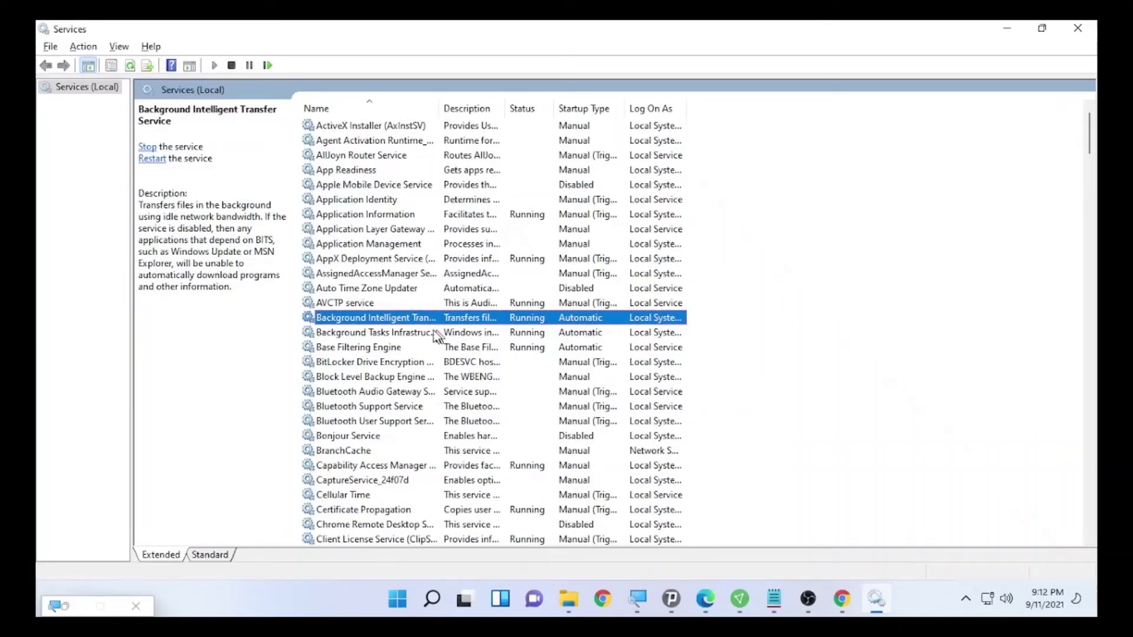
- Find Windows Update Medic Service in the services list and open its properties
{"action": "left_click", "coordinate": [352, 350]}
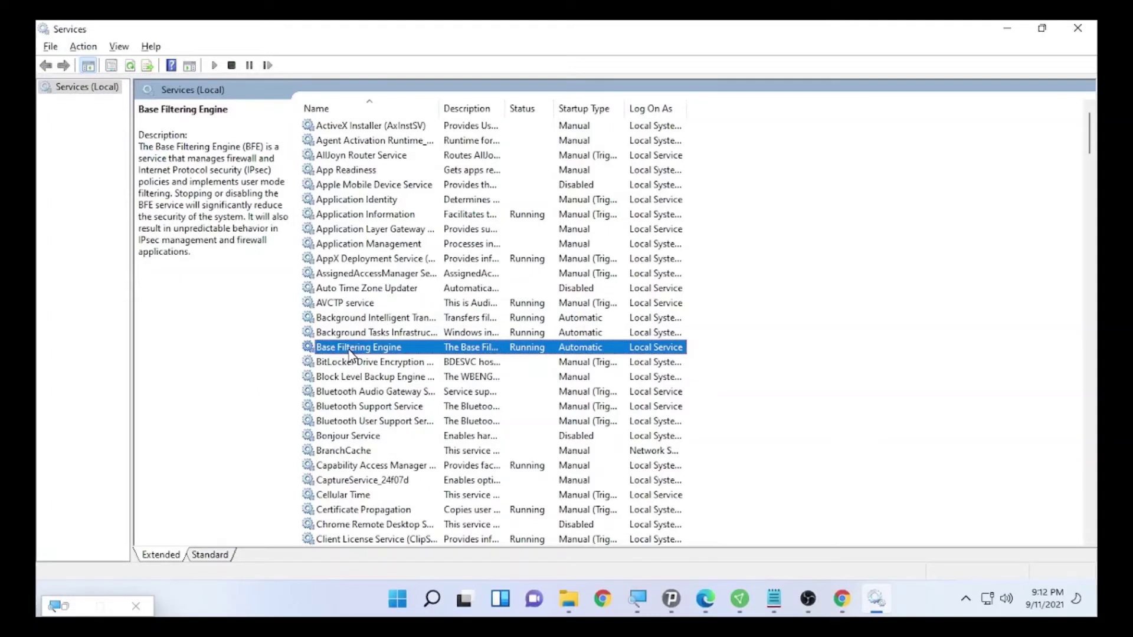
{"action": "key", "text": "w"}
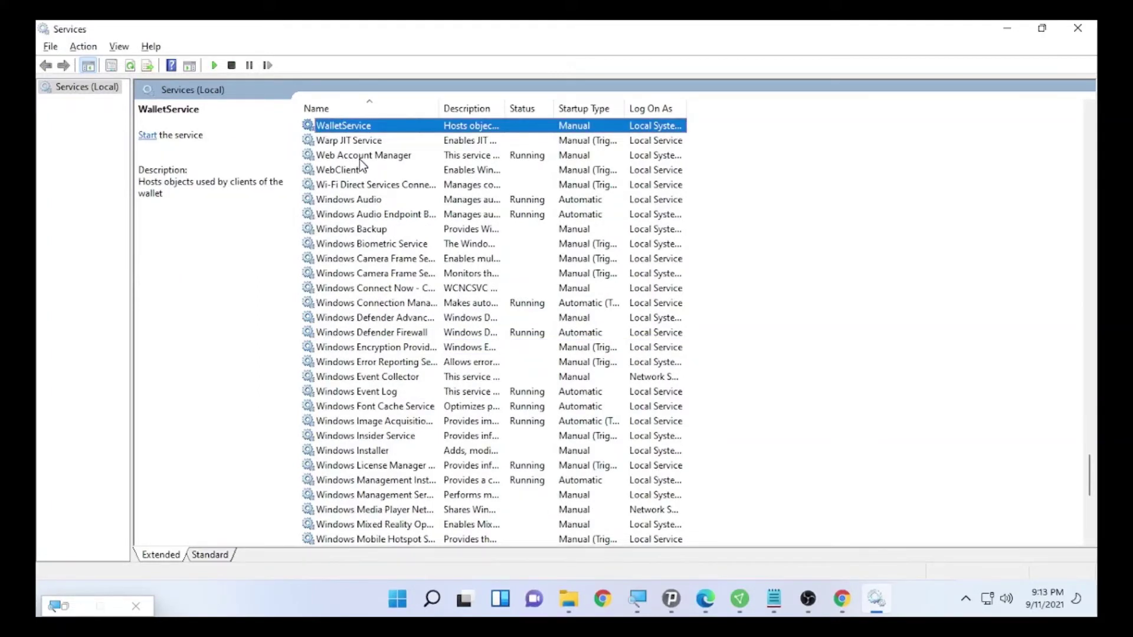
{"action": "scroll", "coordinate": [360, 161], "scroll_direction": "down", "scroll_amount": 4}
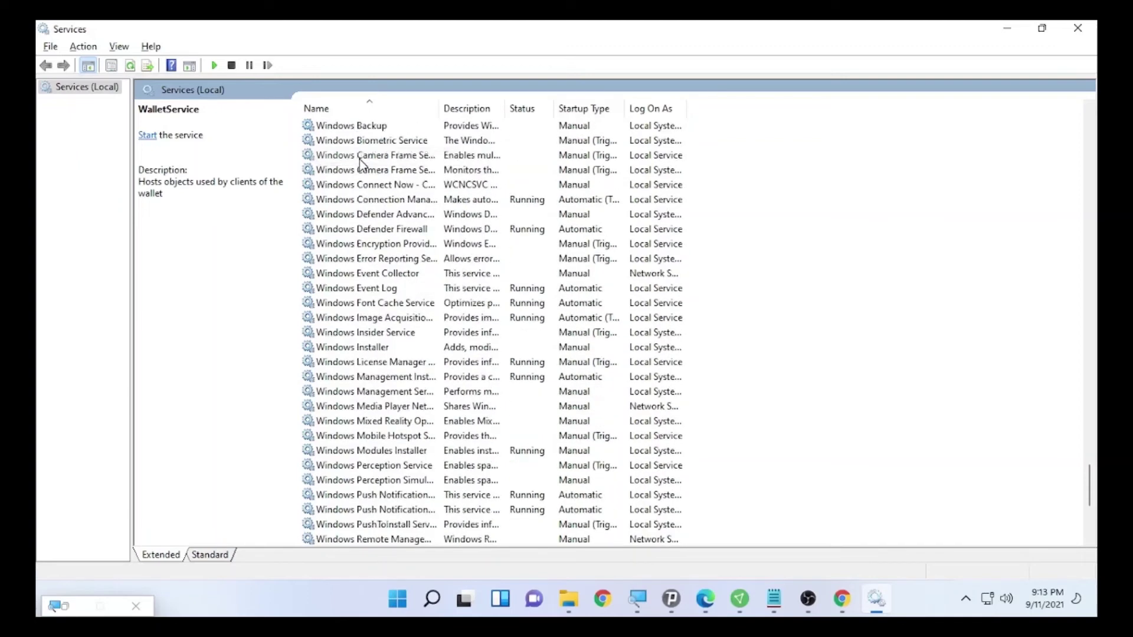
{"action": "scroll", "coordinate": [360, 159], "scroll_direction": "down", "scroll_amount": 4}
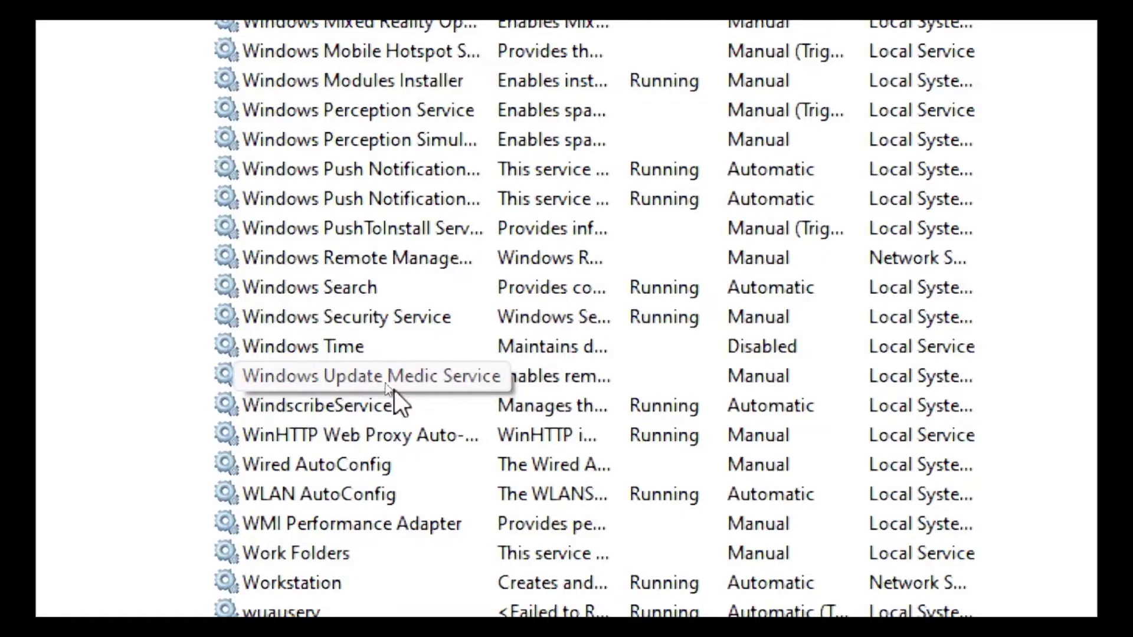
{"action": "right_click", "coordinate": [317, 378]}
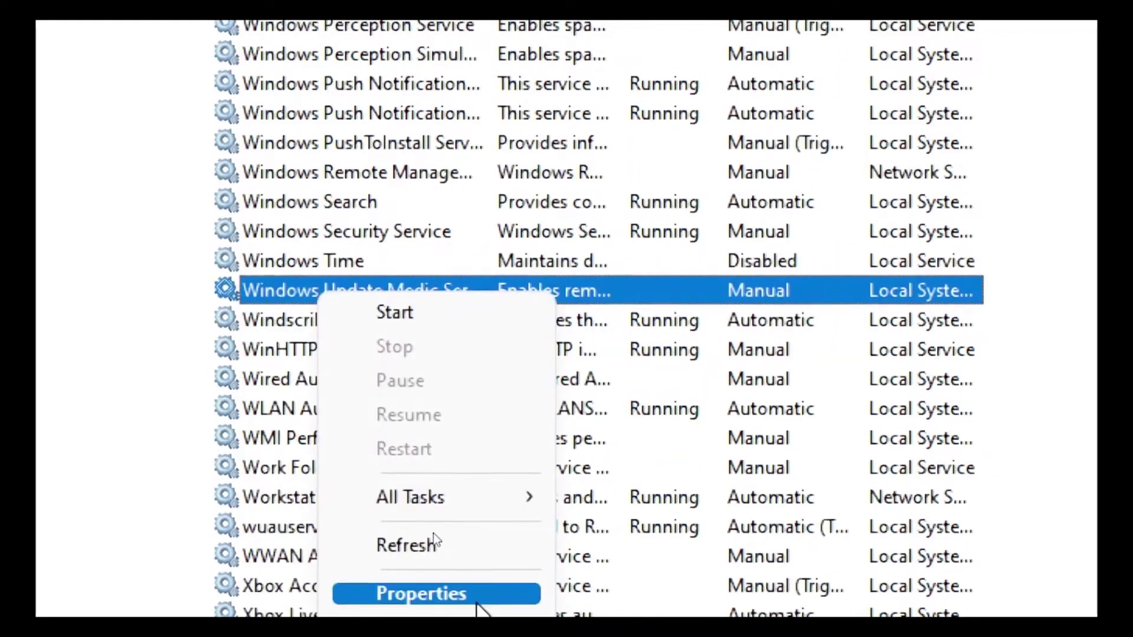
{"action": "left_click", "coordinate": [460, 593]}
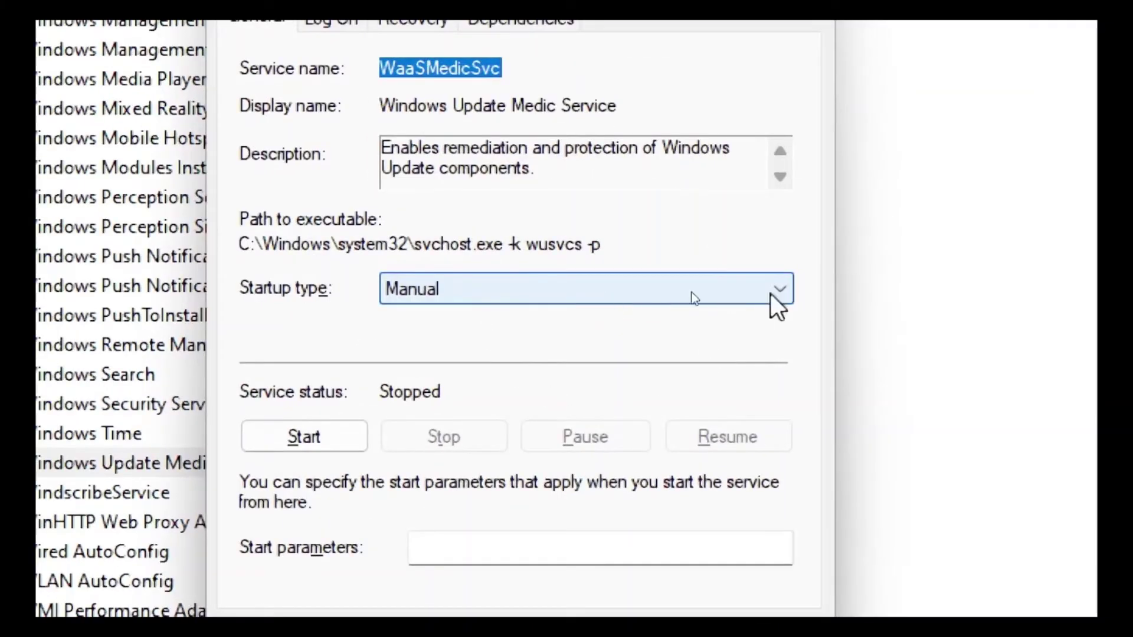
- Start the Windows Update Medic Service, try to set its startup type to Automatic, and close its properties
{"action": "left_click", "coordinate": [780, 290]}
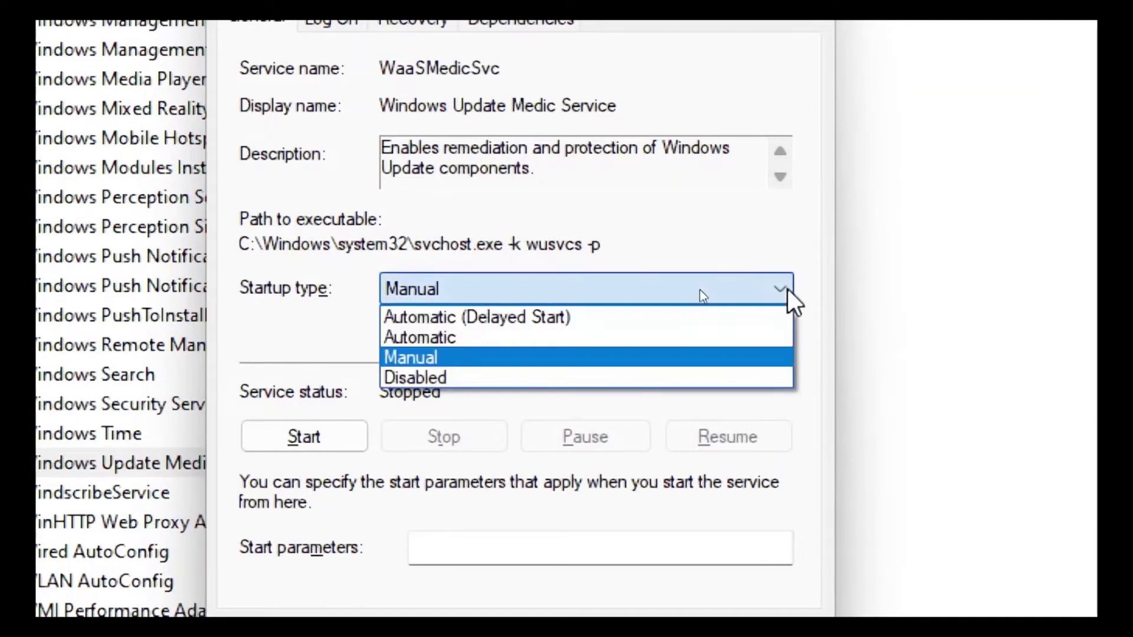
{"action": "left_click", "coordinate": [495, 341]}
{"action": "left_click", "coordinate": [292, 437]}
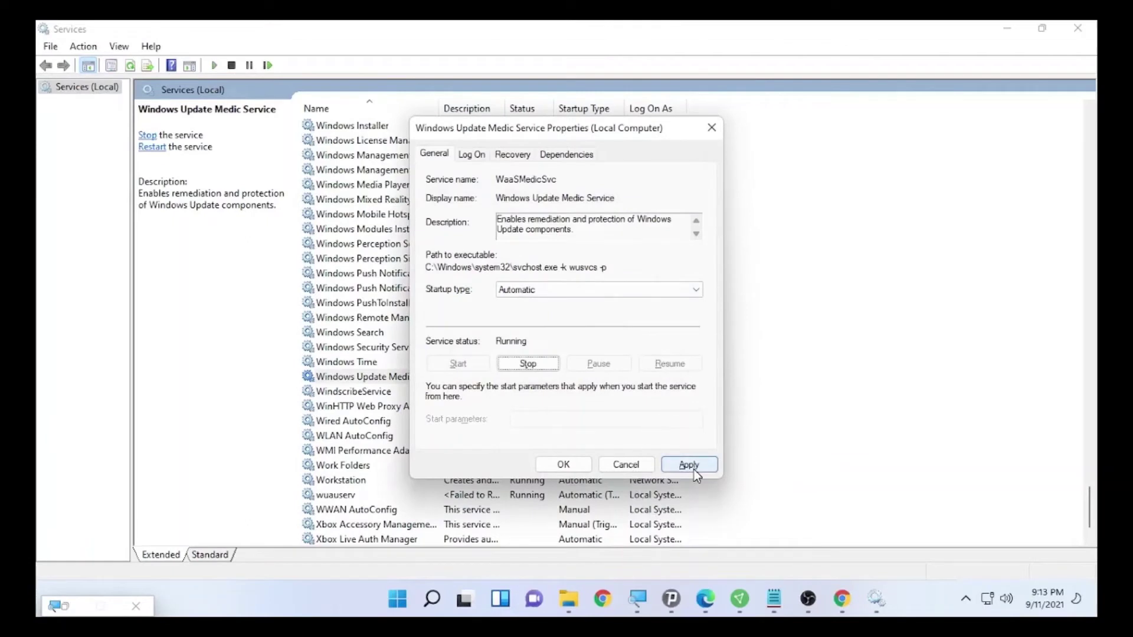
{"action": "left_click", "coordinate": [694, 470]}
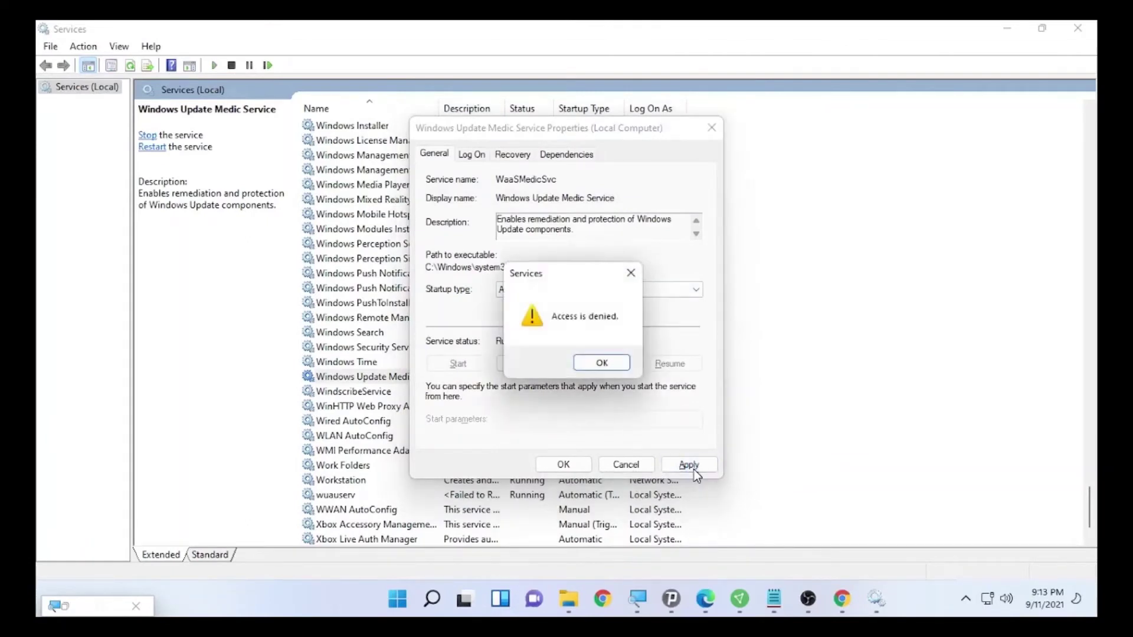
{"action": "left_click", "coordinate": [601, 363]}
{"action": "left_click", "coordinate": [564, 466]}
{"action": "left_click", "coordinate": [601, 362]}
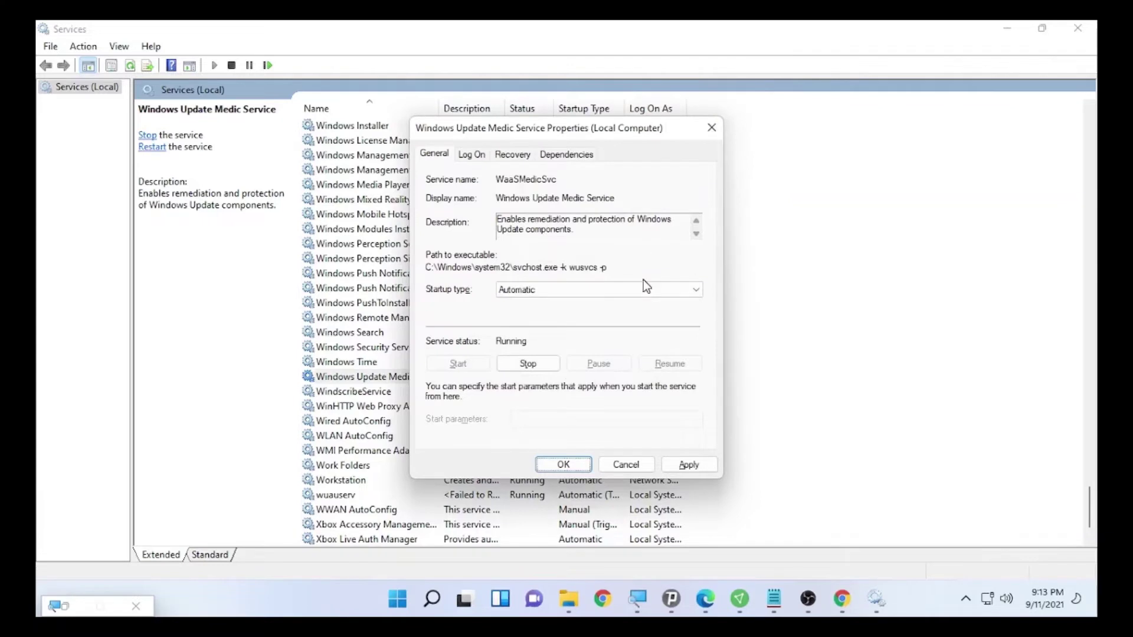
{"action": "left_click", "coordinate": [718, 129]}
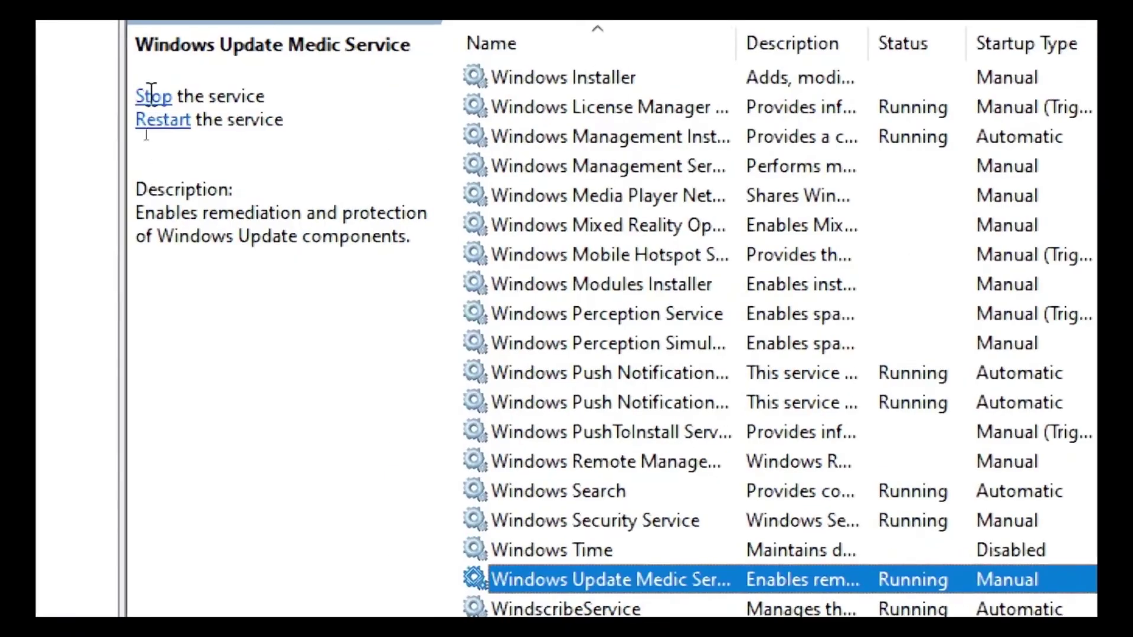
- Restart the Windows Update Medic Service and close the Services app
{"action": "left_click", "coordinate": [163, 120]}
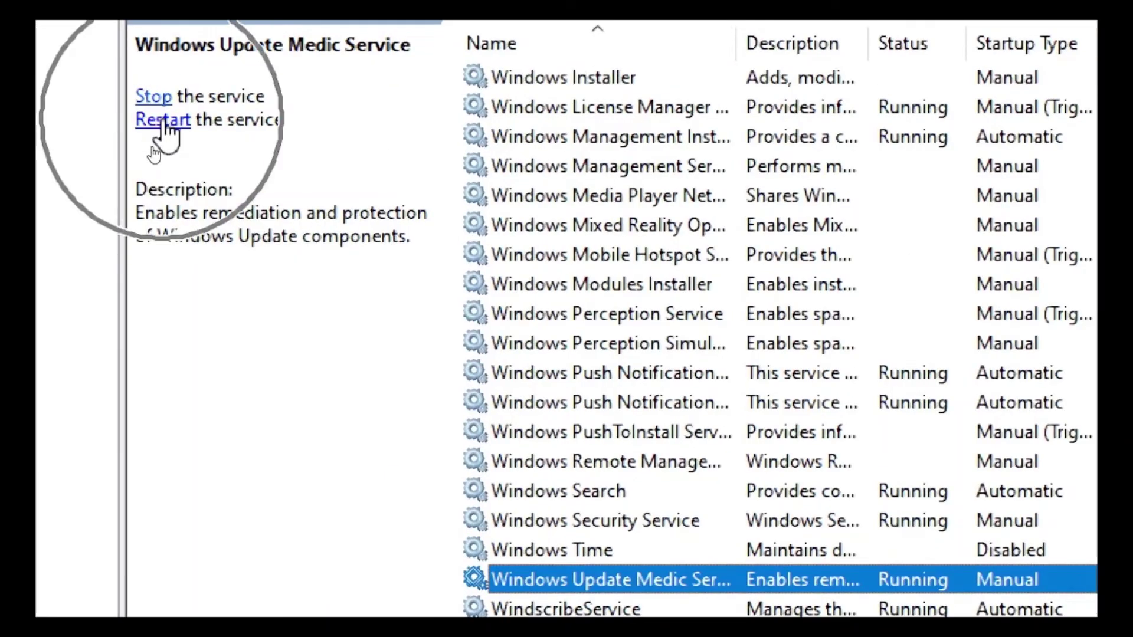
{"action": "left_click", "coordinate": [155, 121]}
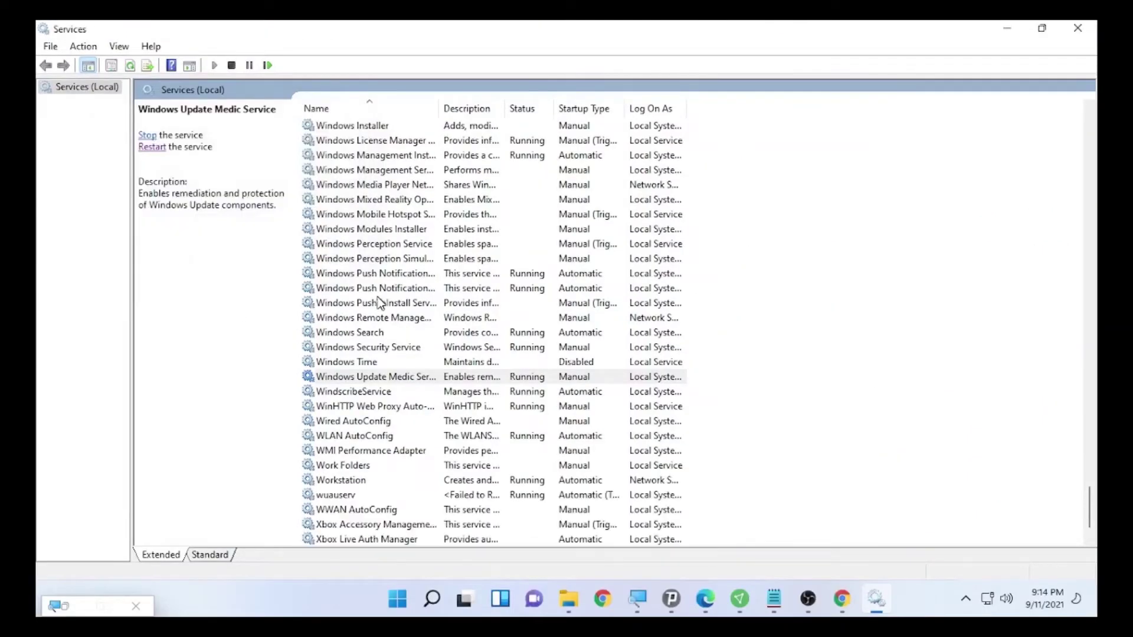
{"action": "left_click", "coordinate": [1078, 28]}
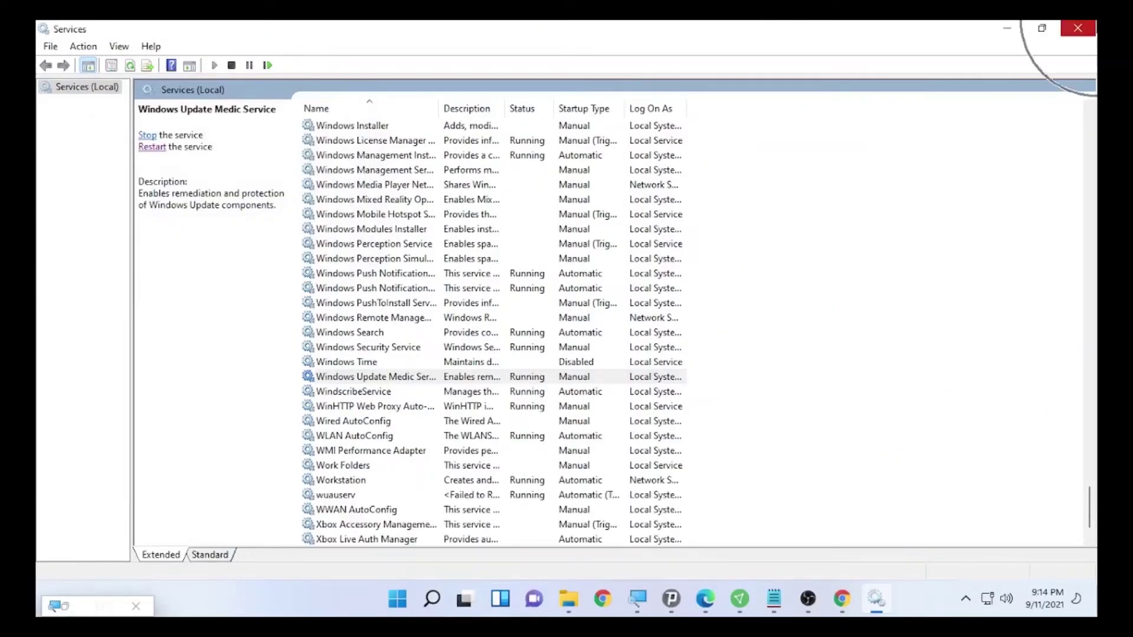
{"action": "left_click", "coordinate": [1079, 29]}
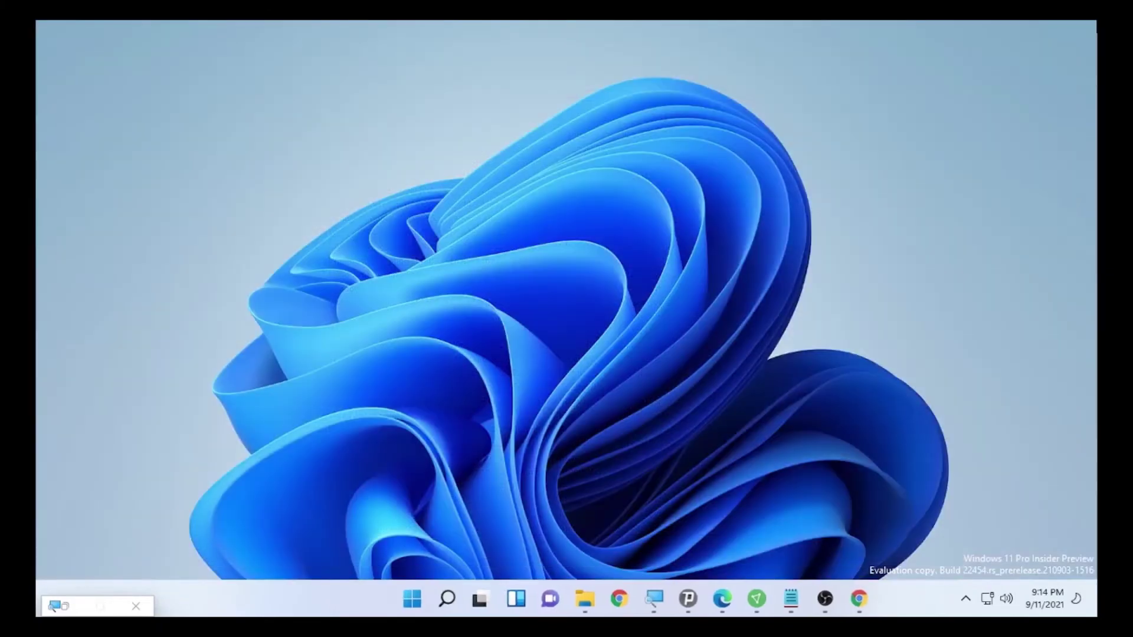
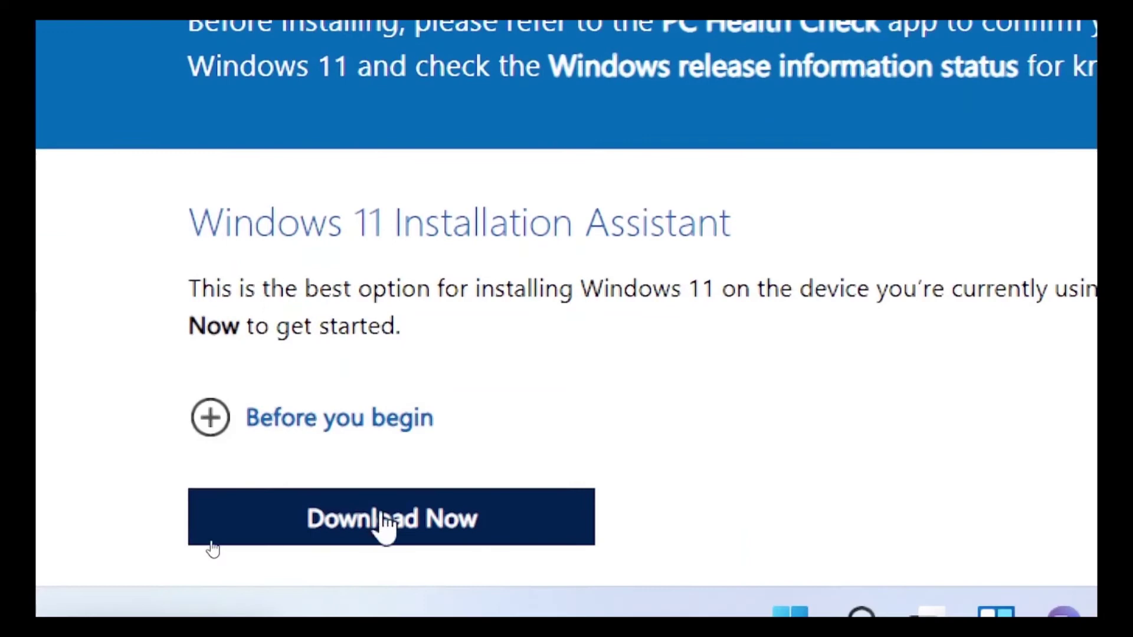
- Download the Windows 11 Installation Assistant from Microsoft's Download Windows 11 page and open the downloaded file
{"action": "left_click", "coordinate": [385, 518]}
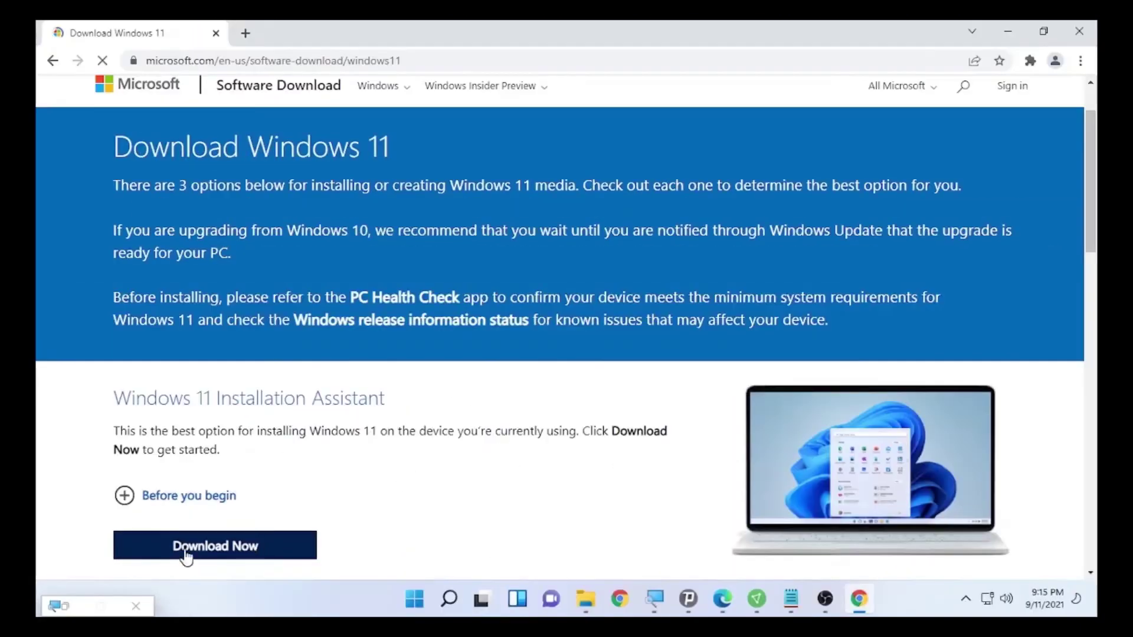
{"action": "left_click", "coordinate": [188, 555]}
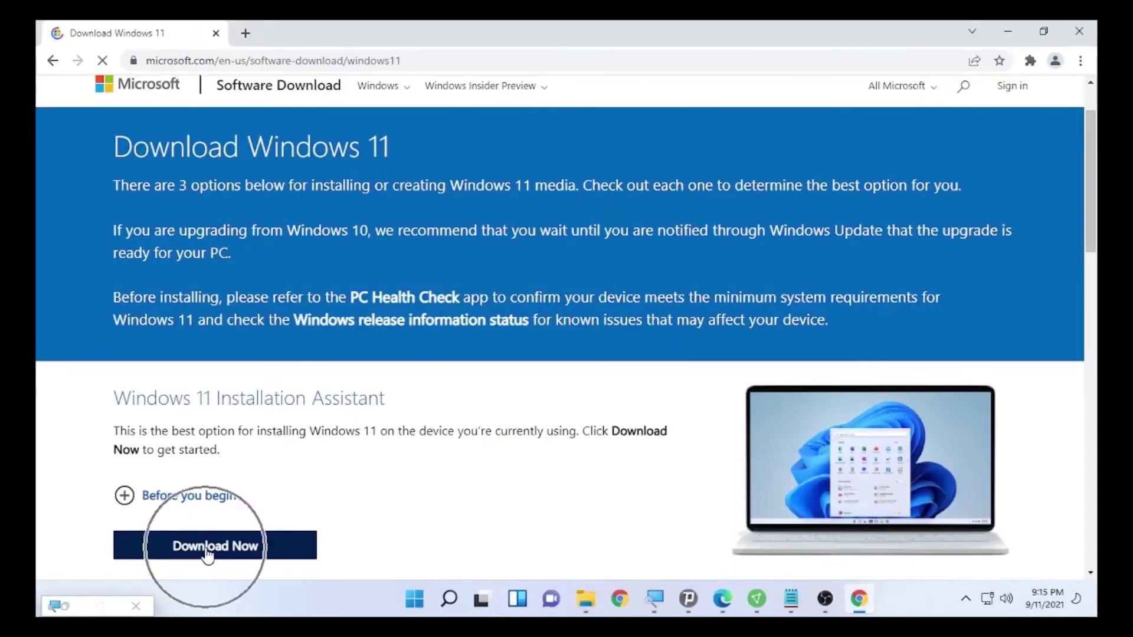
{"action": "scroll", "coordinate": [201, 560], "scroll_direction": "down", "scroll_amount": 1}
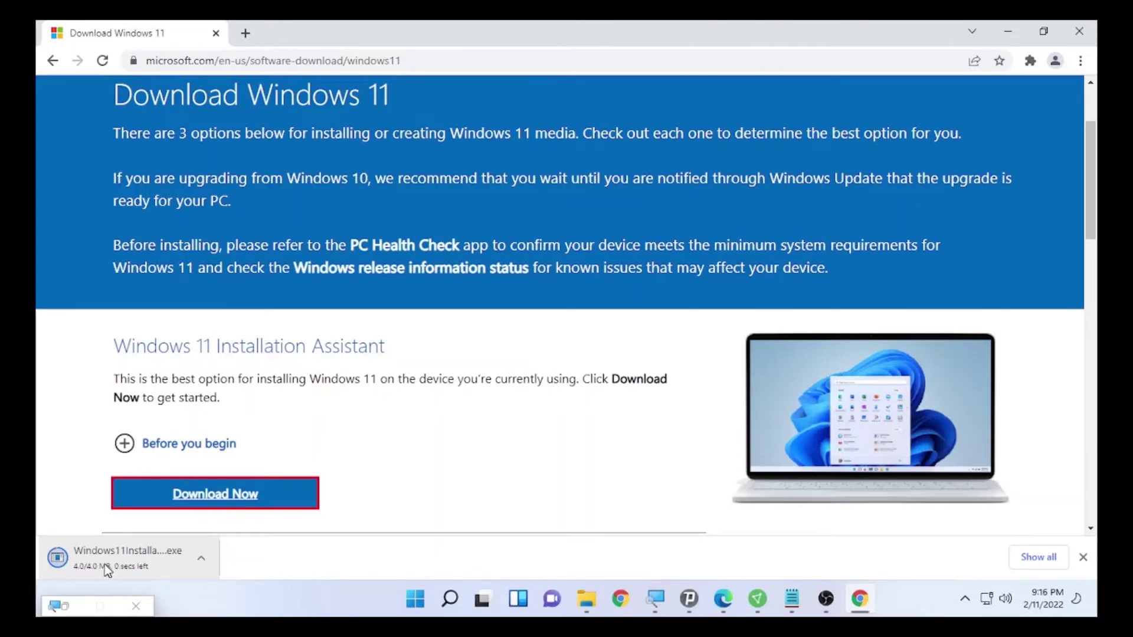
{"action": "left_click", "coordinate": [201, 559]}
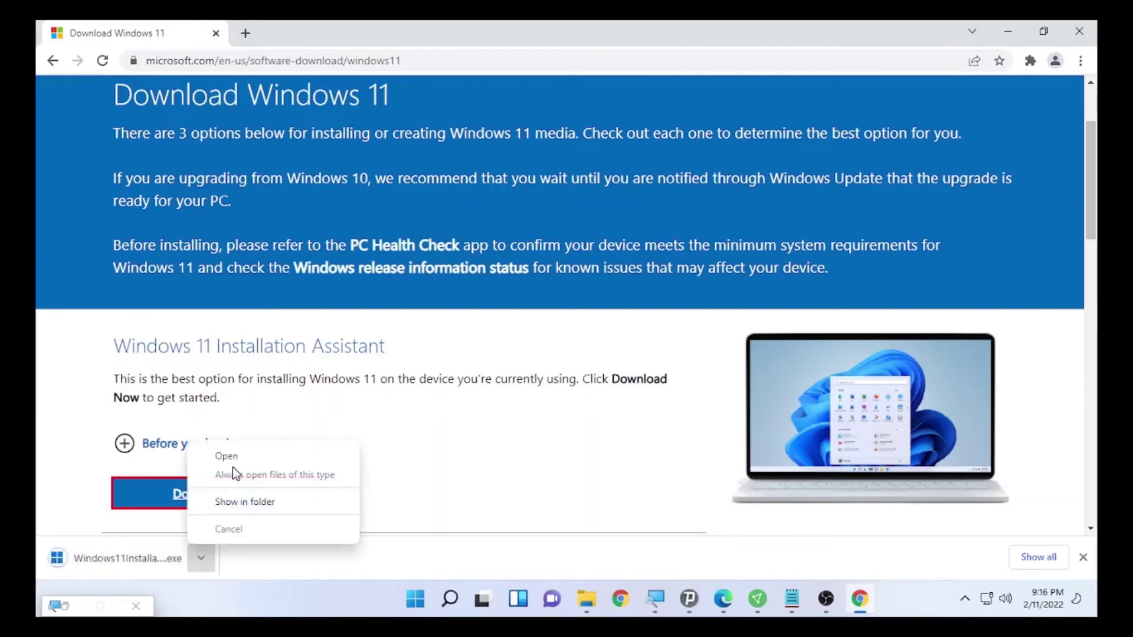
{"action": "left_click", "coordinate": [236, 462]}
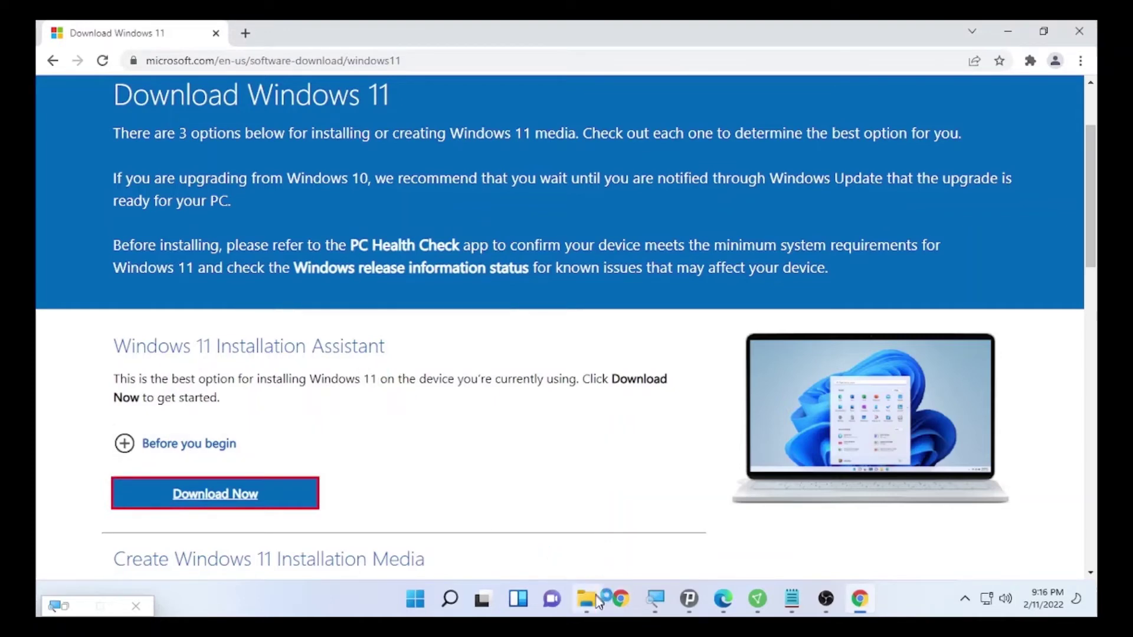
- Switch to File Explorer and try to run Windows11InstallationAssistant from the Downloads folder
{"action": "mouse_move", "coordinate": [593, 607]}
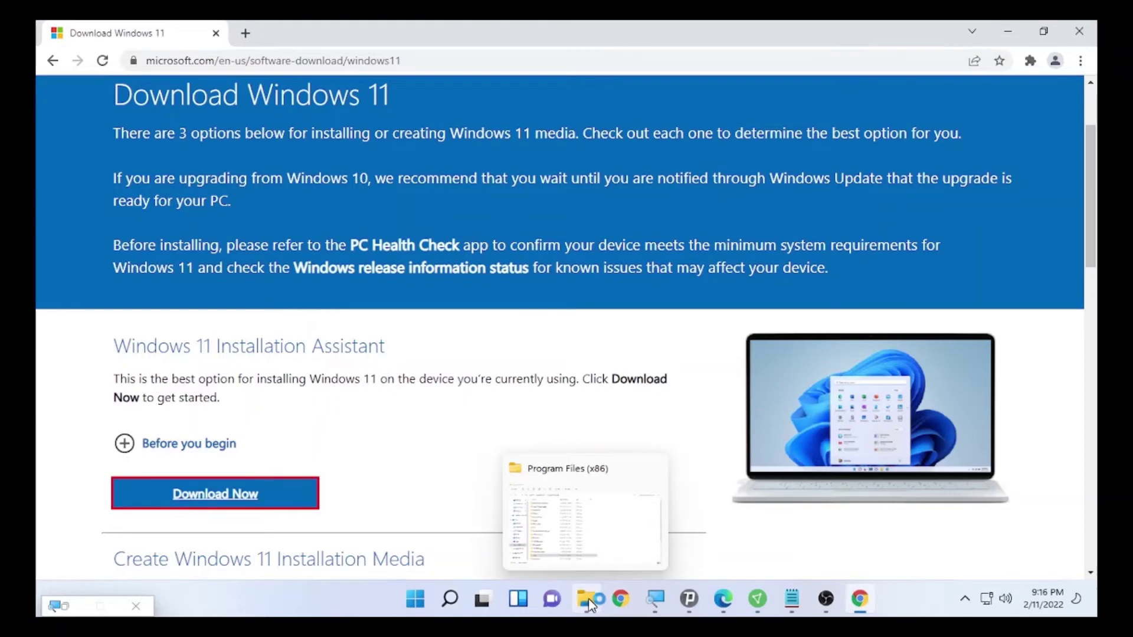
{"action": "left_click", "coordinate": [590, 604]}
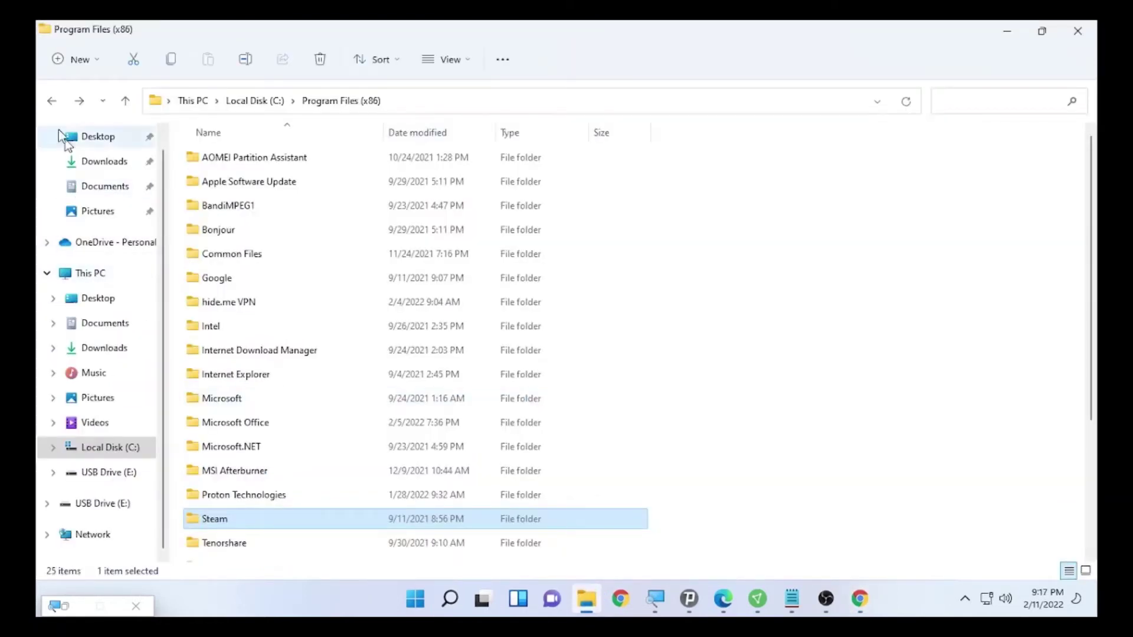
{"action": "left_click", "coordinate": [97, 161]}
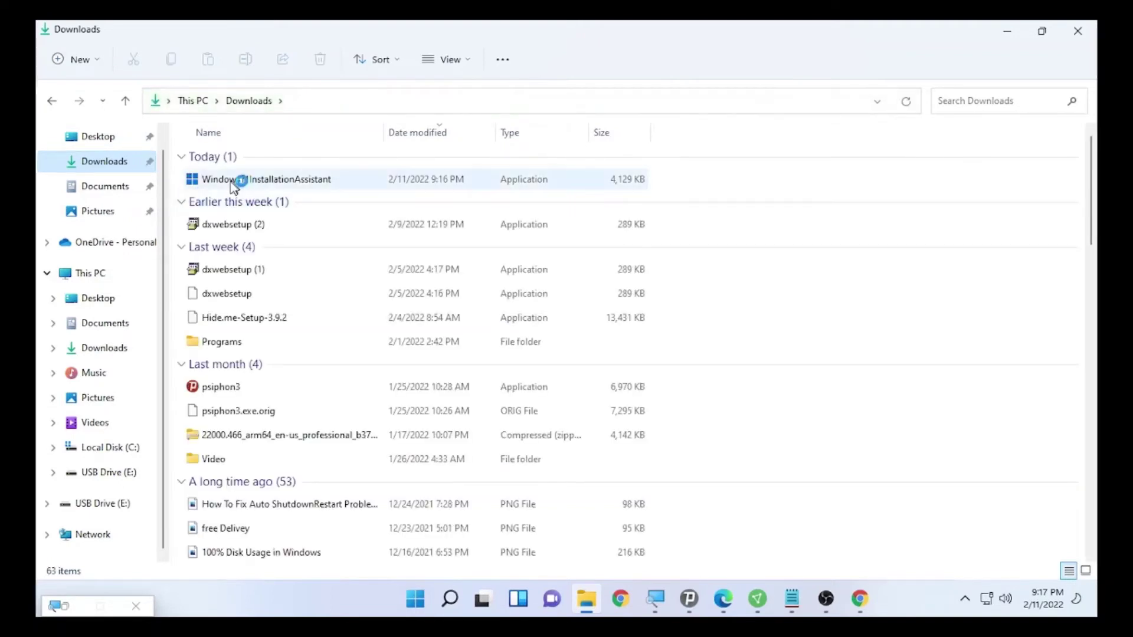
{"action": "double_click", "coordinate": [288, 181]}
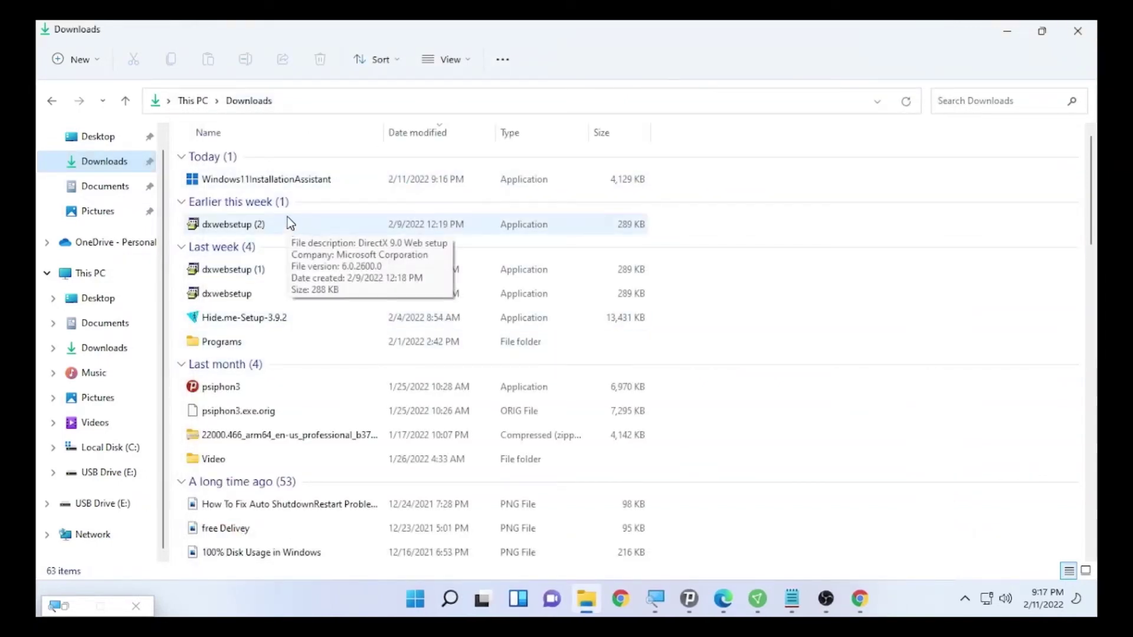
- Set Windows11InstallationAssistant to run in compatibility mode for Windows 7, apply the change and close its properties
{"action": "right_click", "coordinate": [286, 180]}
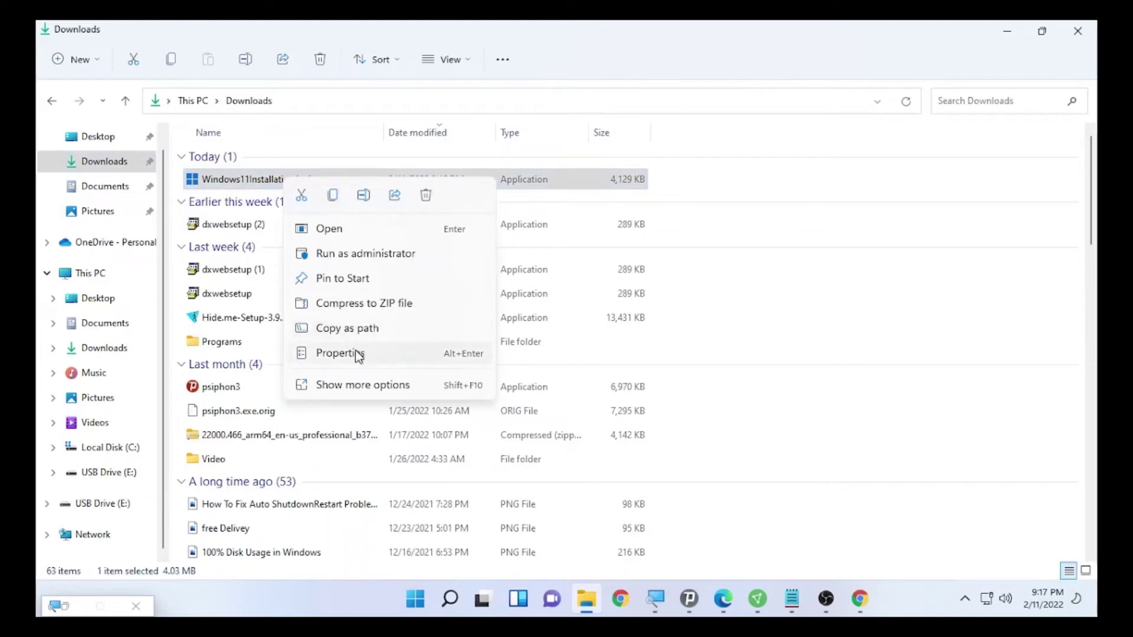
{"action": "left_click", "coordinate": [357, 354]}
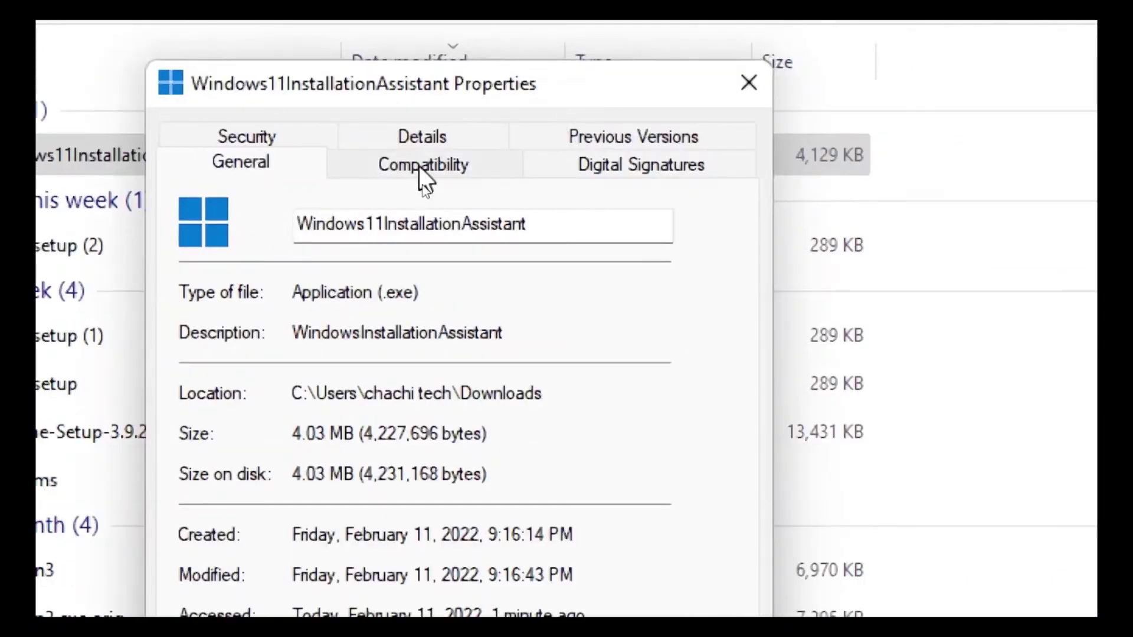
{"action": "left_click", "coordinate": [419, 165]}
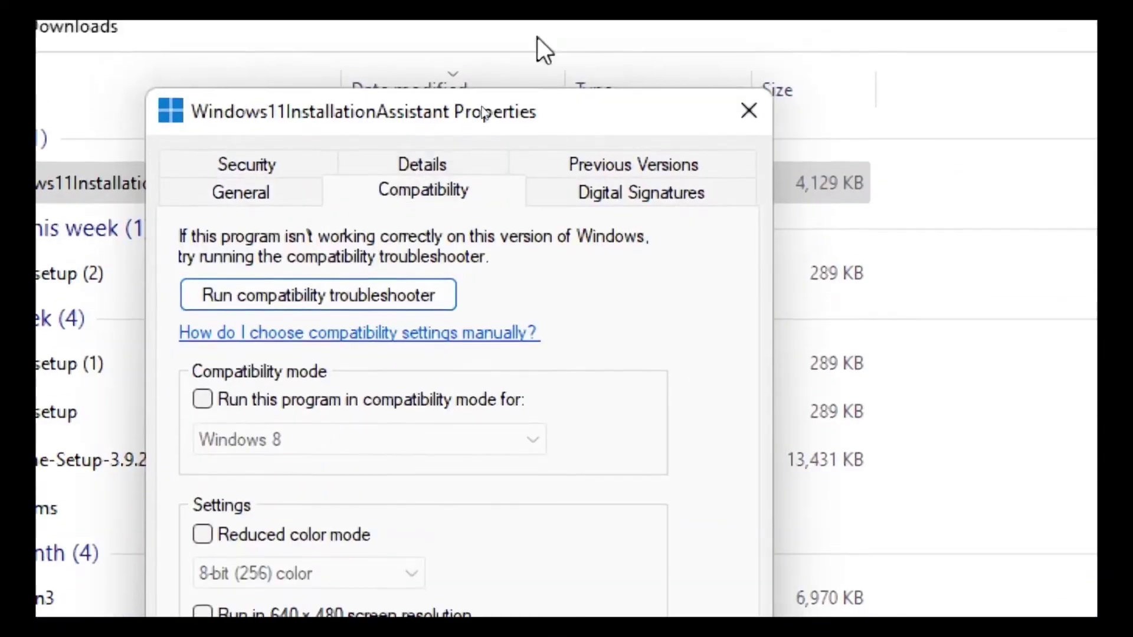
{"action": "left_click", "coordinate": [203, 402]}
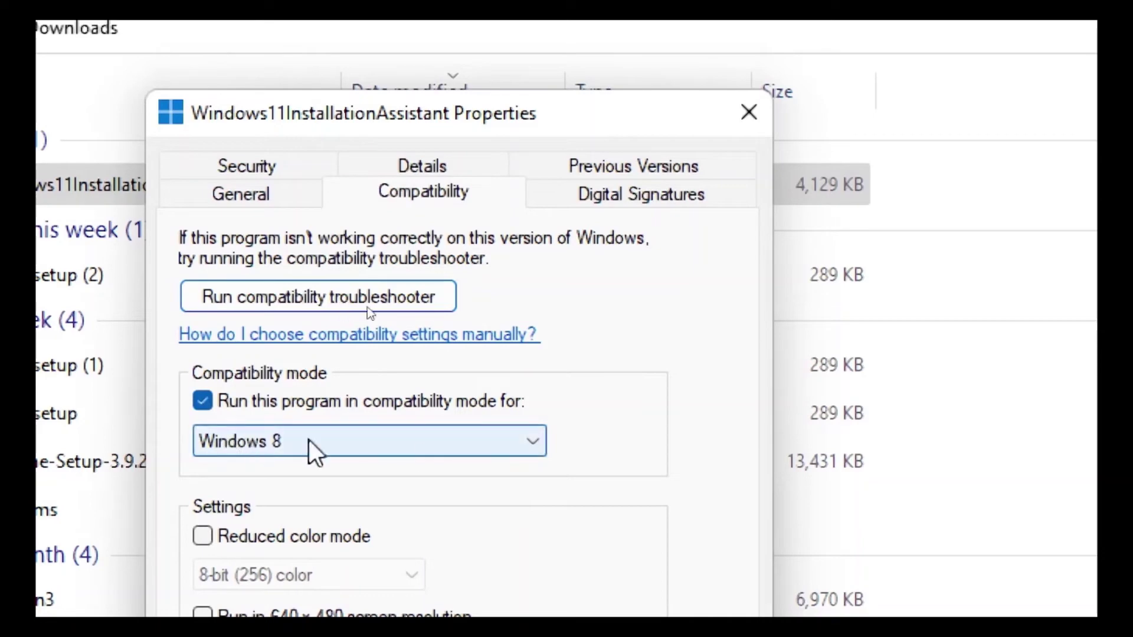
{"action": "left_click", "coordinate": [533, 452]}
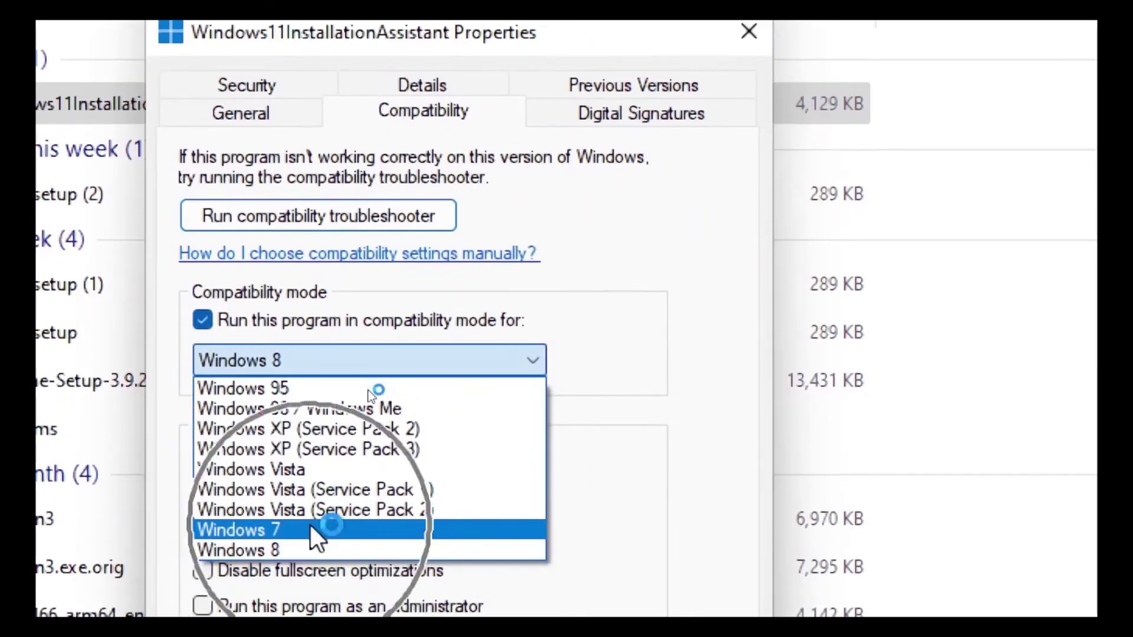
{"action": "left_click", "coordinate": [313, 530]}
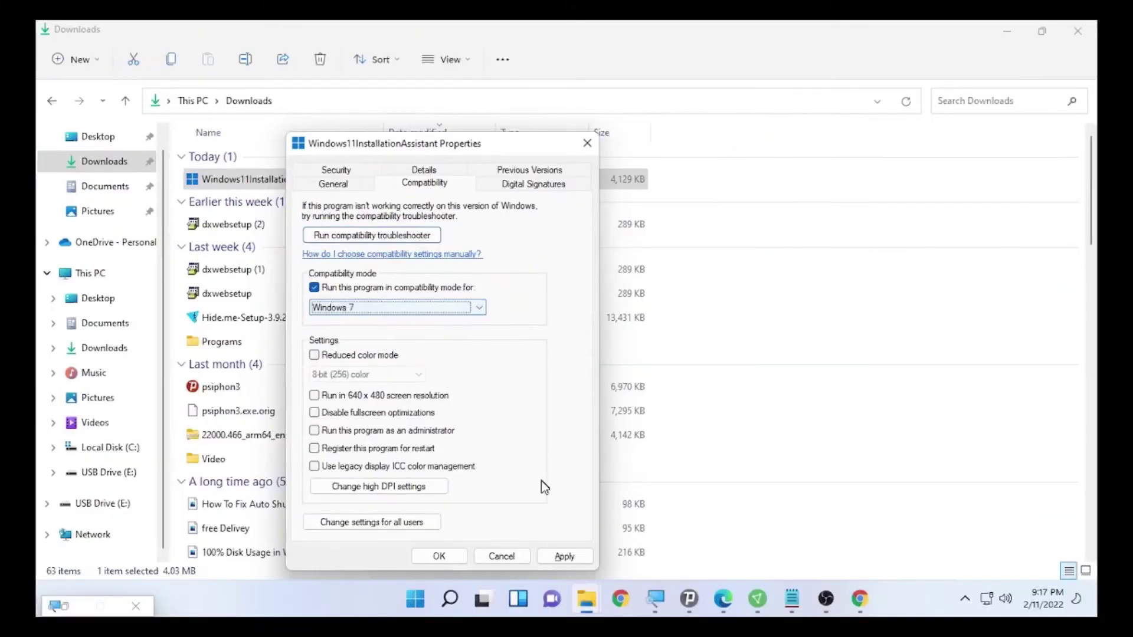
{"action": "left_click", "coordinate": [568, 558]}
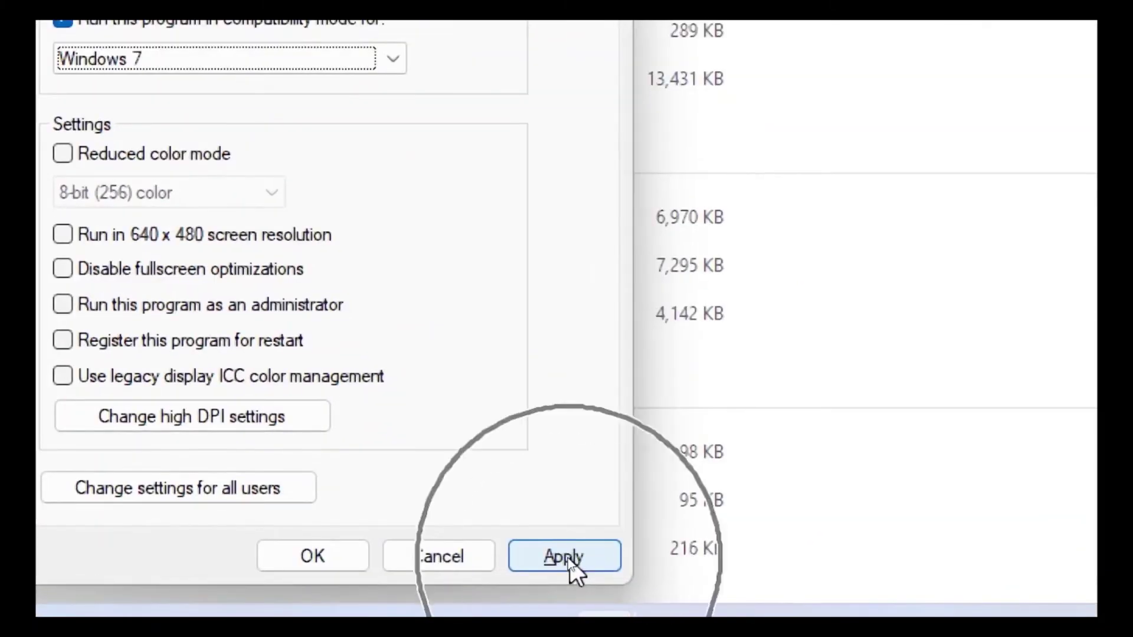
{"action": "left_click", "coordinate": [567, 558]}
{"action": "left_click", "coordinate": [300, 560]}
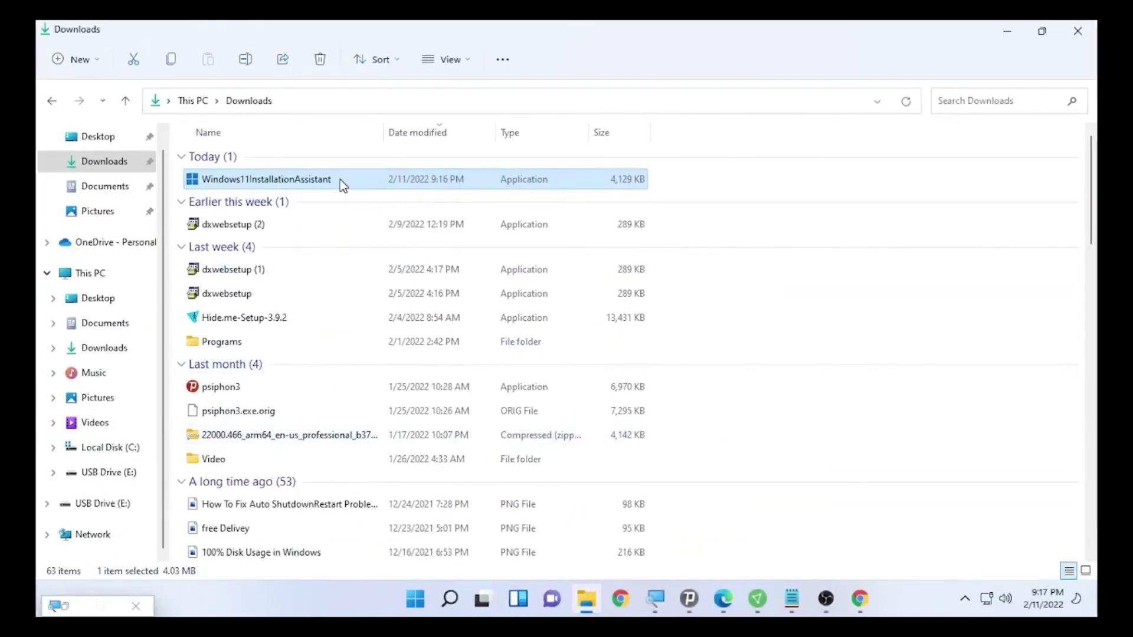
- Run Windows11InstallationAssistant and accept the license terms to install Windows 11
{"action": "double_click", "coordinate": [343, 184]}
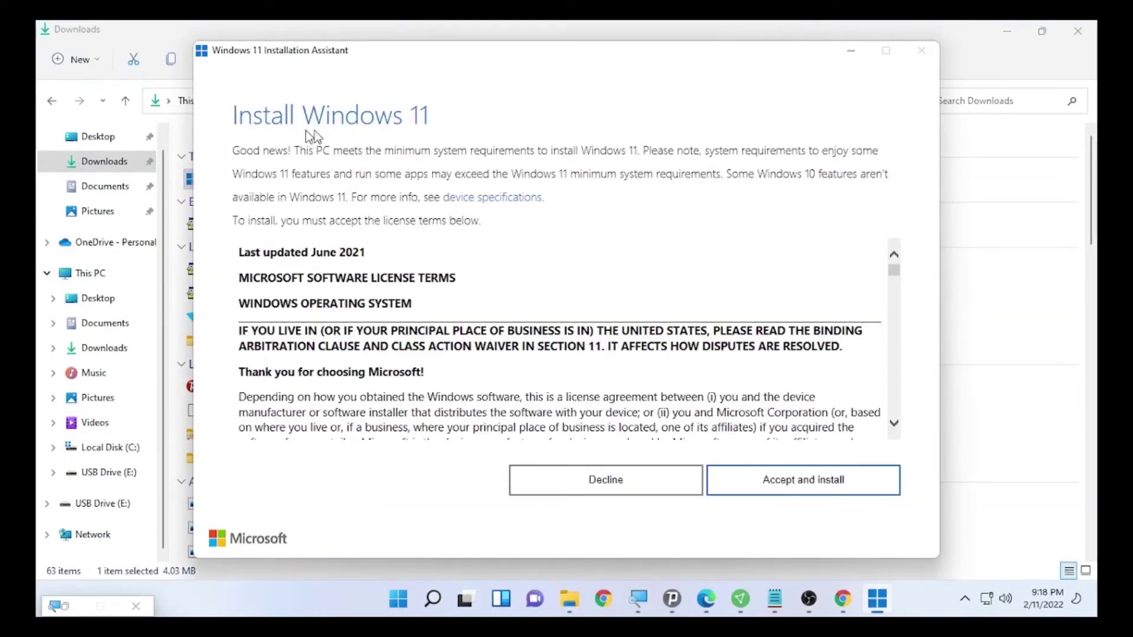
{"action": "left_click", "coordinate": [821, 494]}
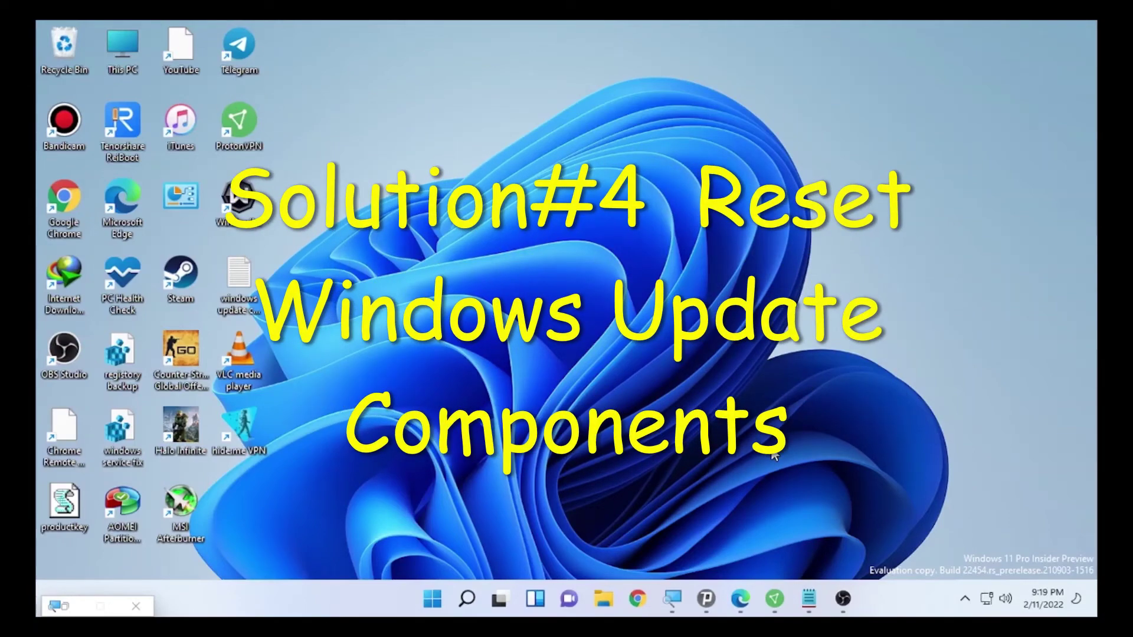
- Switch to the Notepad notes and copy the Solution #4 commands from "SC config trustedinstaller start=auto" through "net start appidsvc"
{"action": "left_click", "coordinate": [809, 599]}
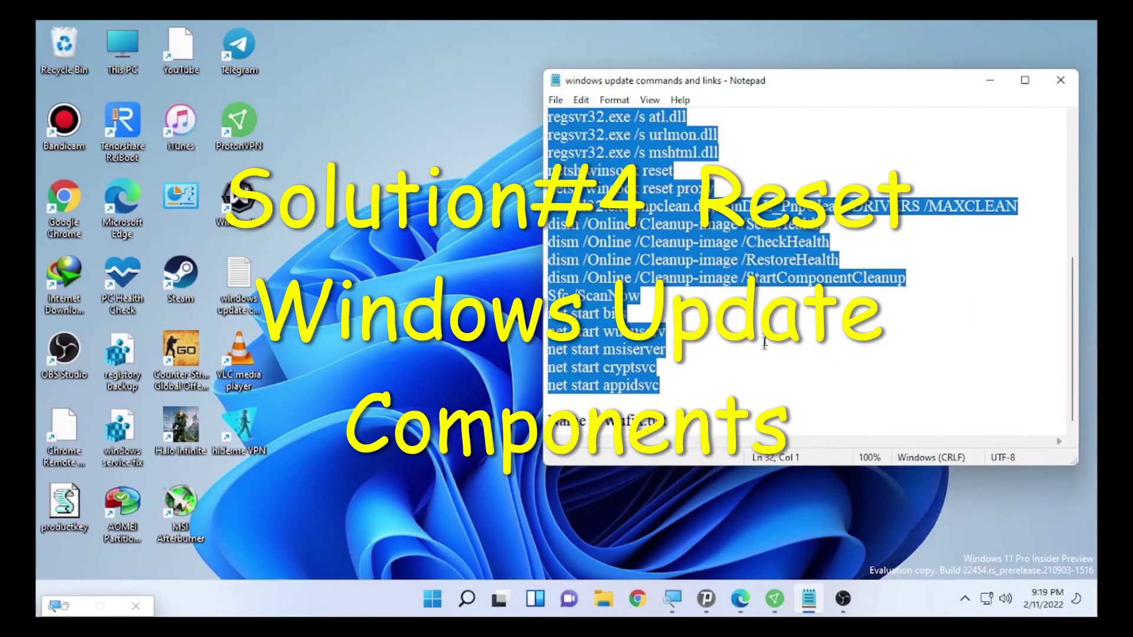
{"action": "left_click", "coordinate": [764, 361]}
{"action": "scroll", "coordinate": [764, 361], "scroll_direction": "up", "scroll_amount": 5}
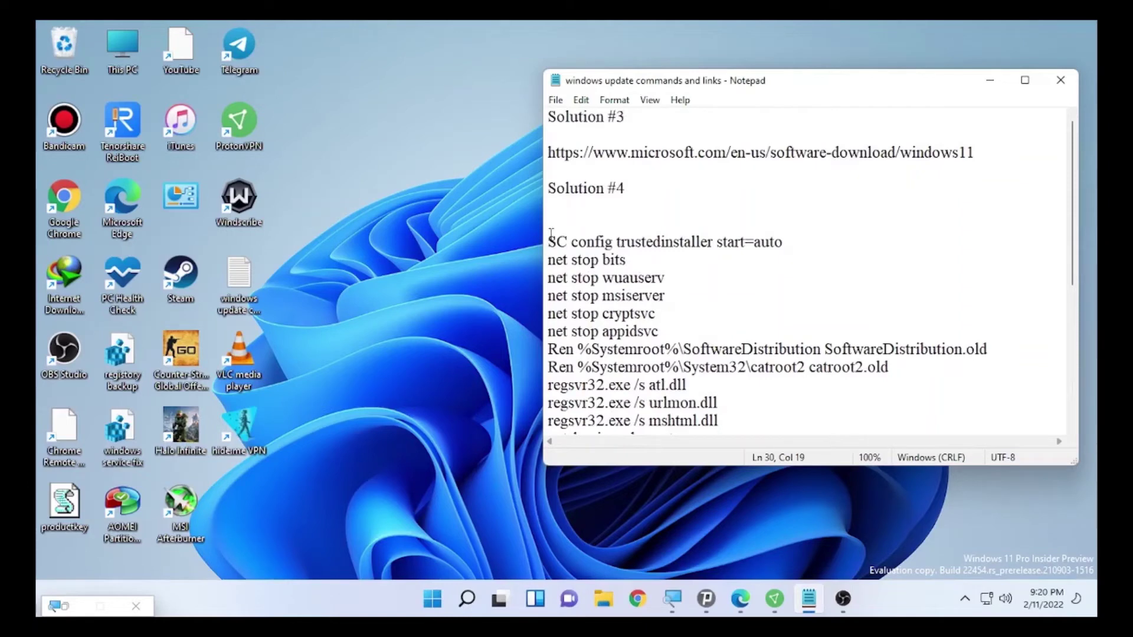
{"action": "left_click_drag", "start_coordinate": [550, 235], "coordinate": [644, 378]}
{"action": "right_click", "coordinate": [644, 378]}
{"action": "left_click", "coordinate": [582, 313]}
{"action": "left_click_drag", "start_coordinate": [549, 239], "coordinate": [659, 384]}
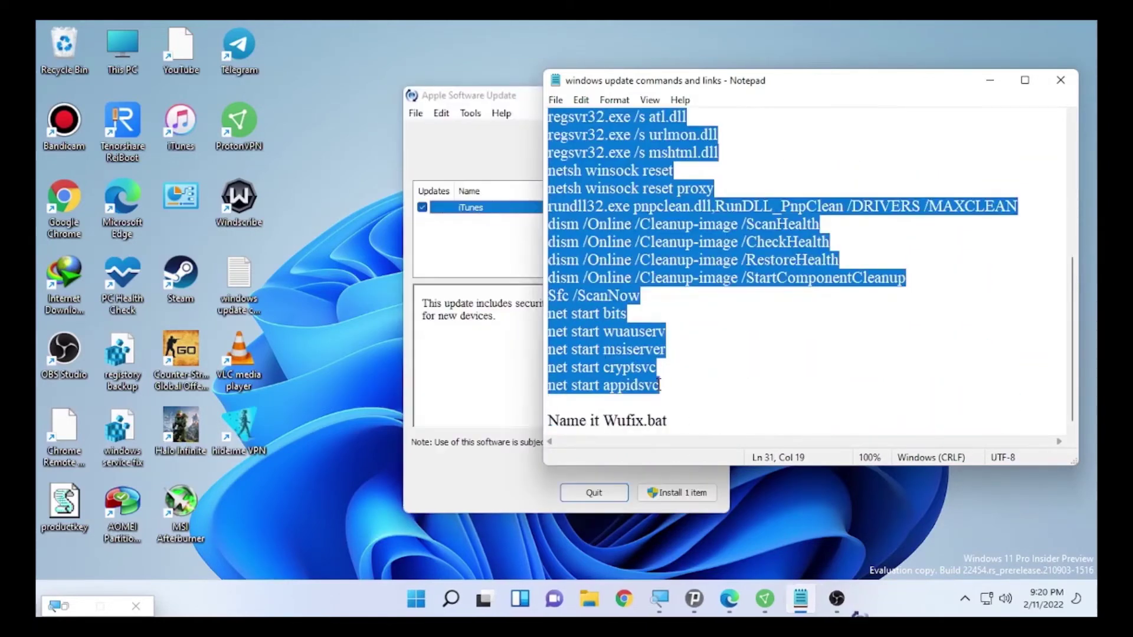
{"action": "right_click", "coordinate": [608, 217]}
{"action": "left_click", "coordinate": [649, 269]}
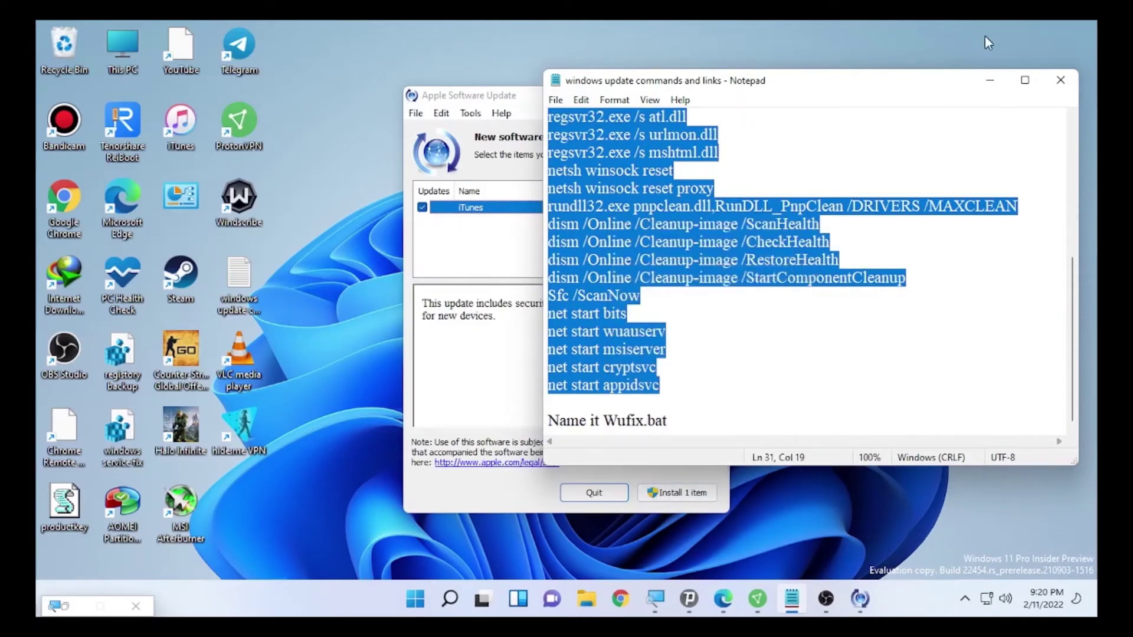
- Minimize the notes, clear Apple Software Update off the desktop and open a new blank Notepad document
{"action": "left_click", "coordinate": [990, 81]}
{"action": "left_click", "coordinate": [710, 96]}
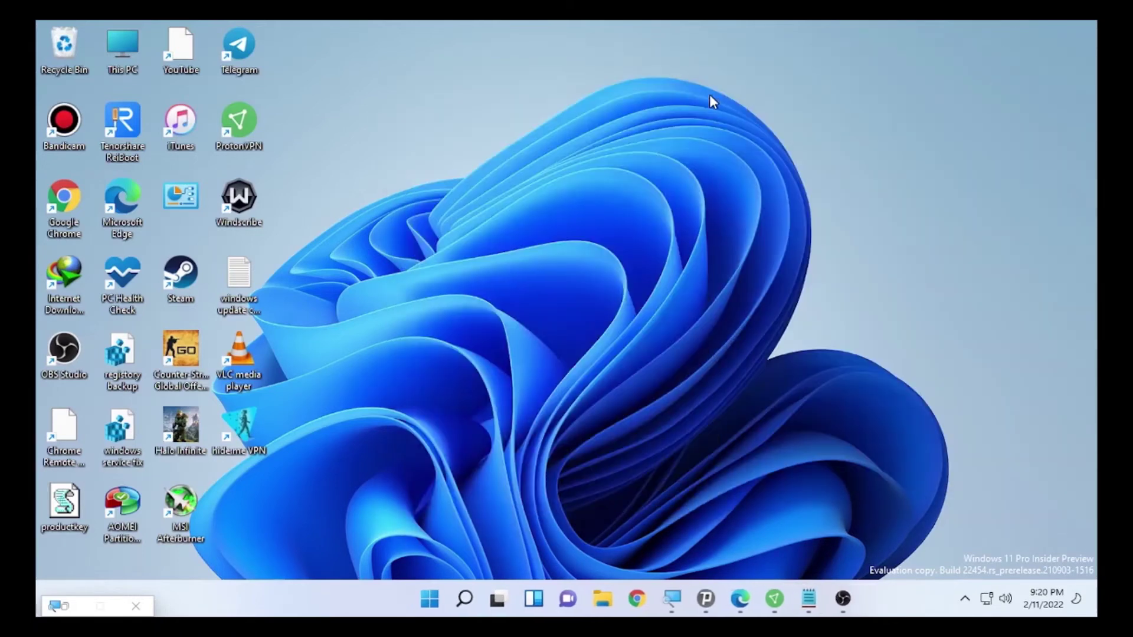
{"action": "right_click", "coordinate": [709, 98]}
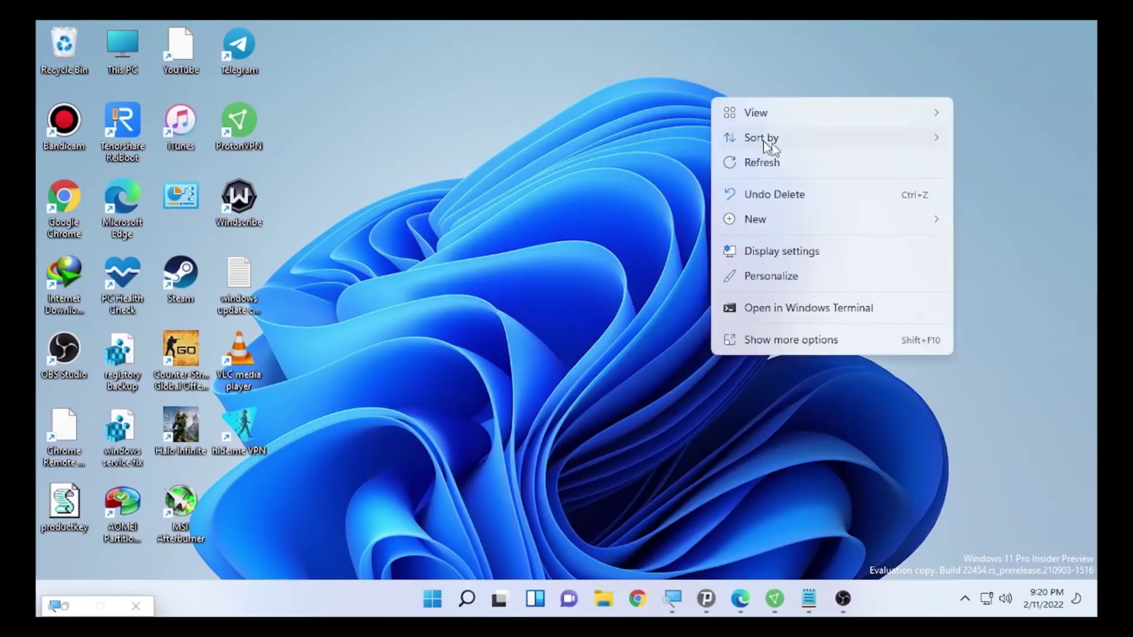
{"action": "left_click", "coordinate": [463, 604]}
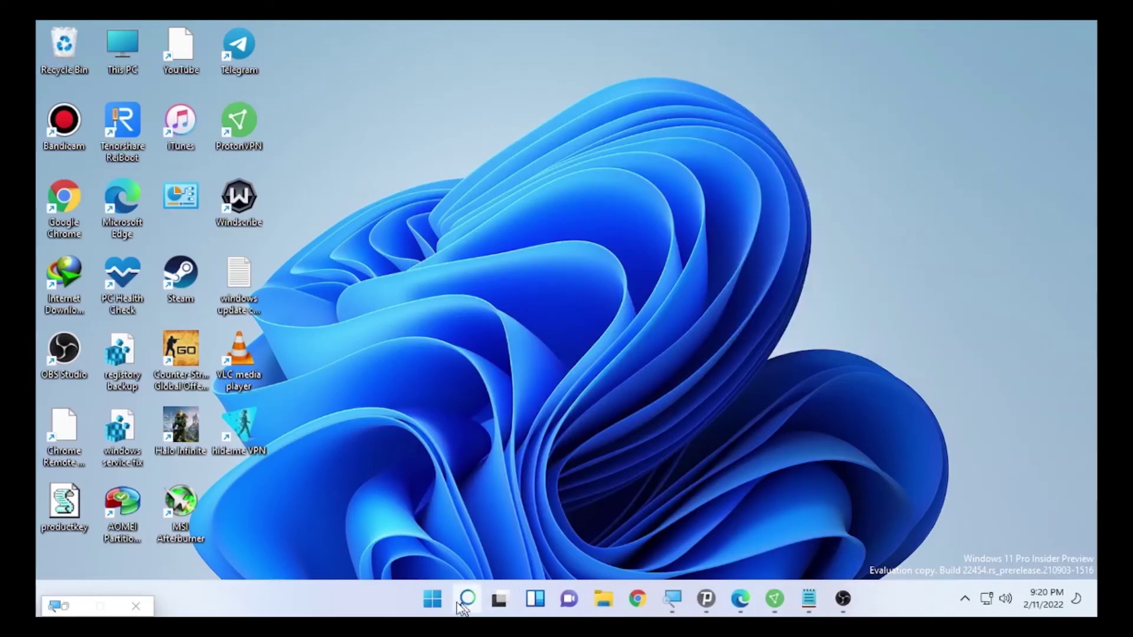
{"action": "left_click", "coordinate": [463, 607]}
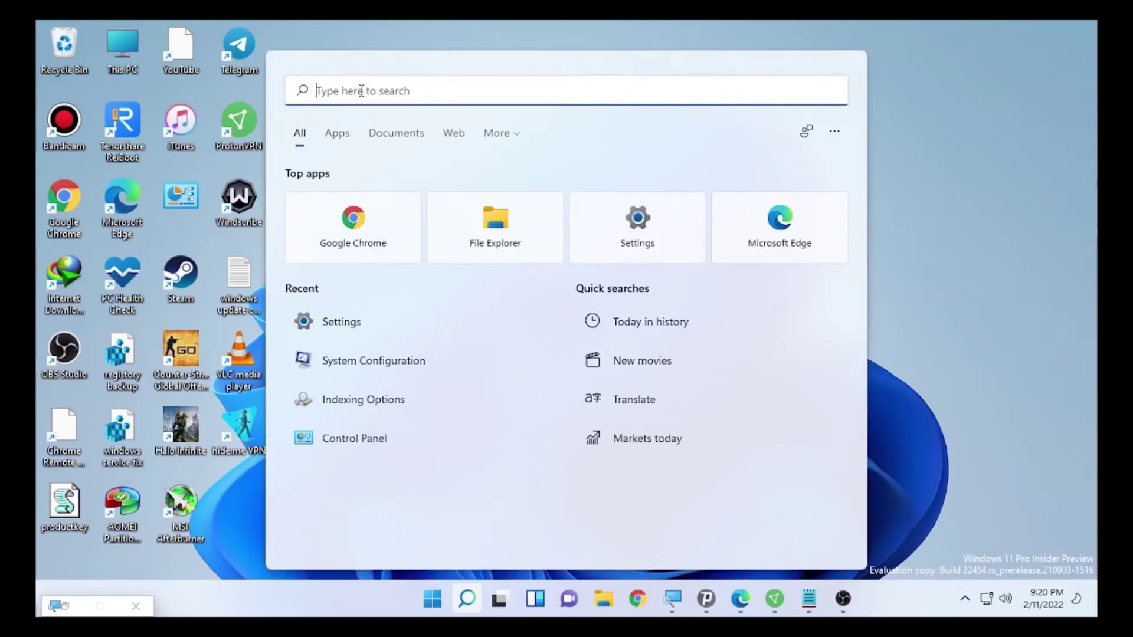
{"action": "type", "text": "notepad"}
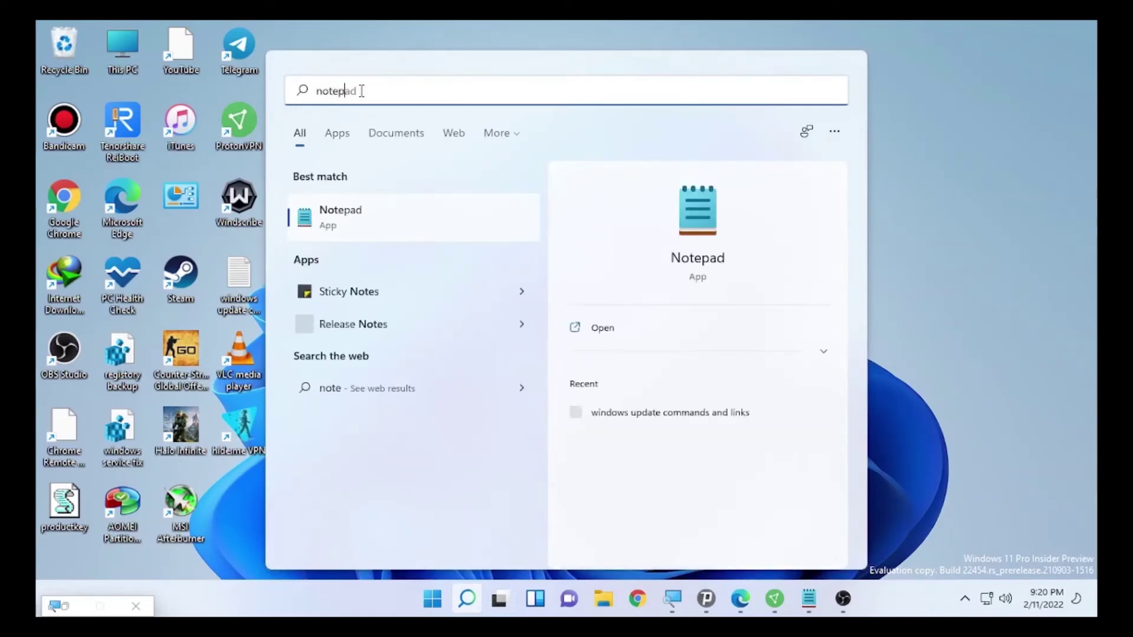
{"action": "left_click", "coordinate": [353, 223]}
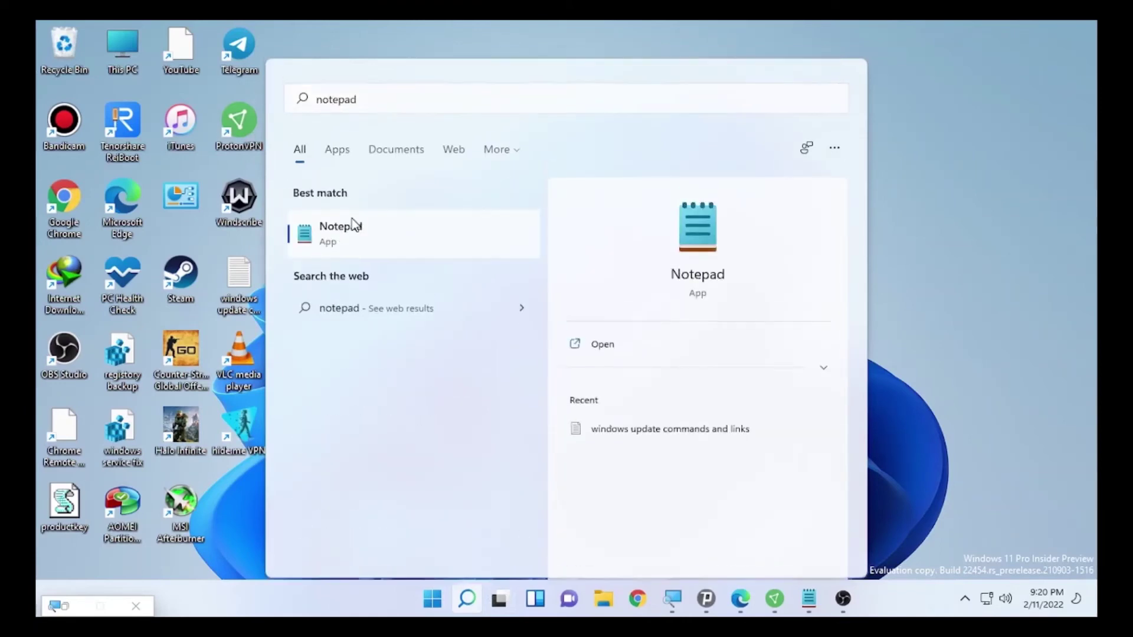
- Paste the copied Solution #4 commands into the new Notepad document
{"action": "left_click_drag", "start_coordinate": [736, 286], "coordinate": [720, 100]}
{"action": "key", "text": "ctrl+v"}
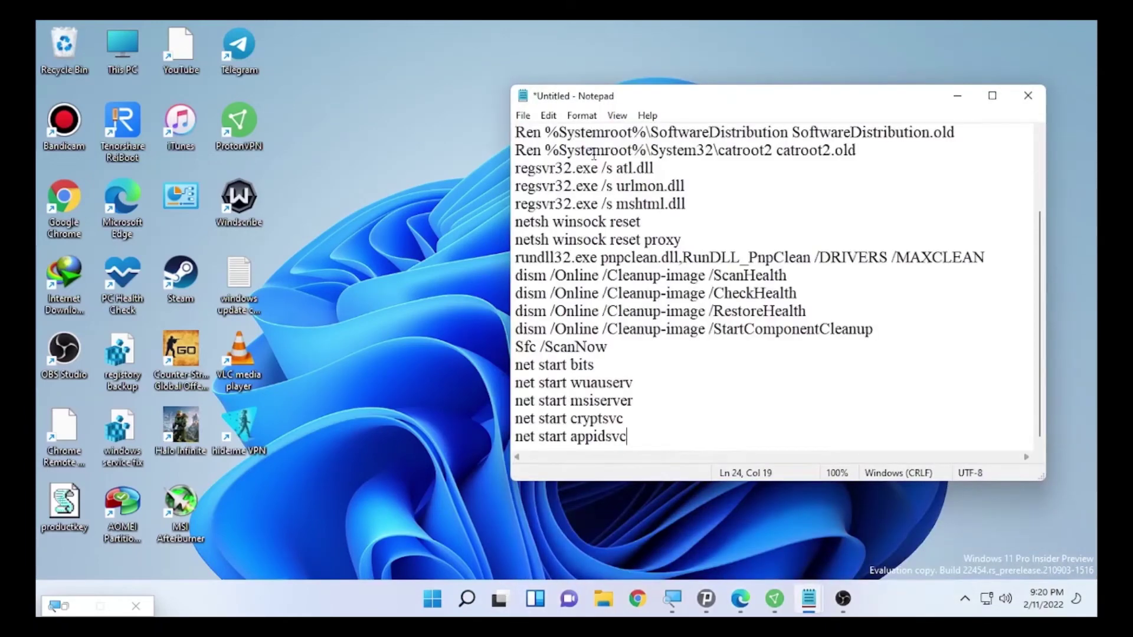
{"action": "scroll", "coordinate": [628, 264], "scroll_direction": "up", "scroll_amount": 2}
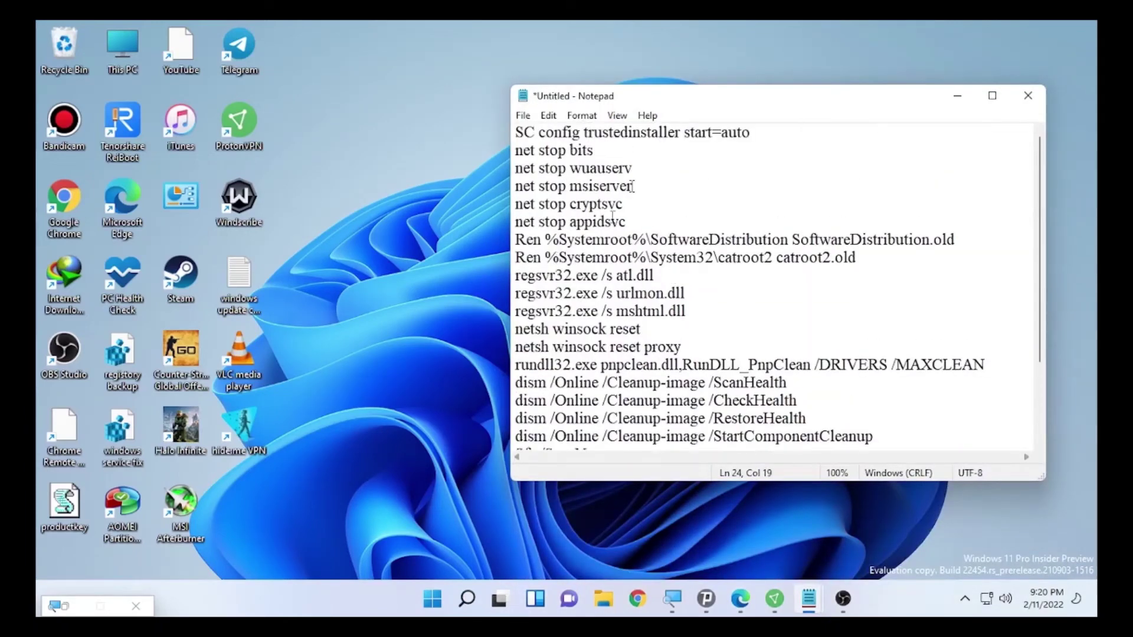
- Check the required file name in the notes and open the Save As dialog for the untitled document
{"action": "mouse_move", "coordinate": [809, 598]}
{"action": "left_click", "coordinate": [760, 546]}
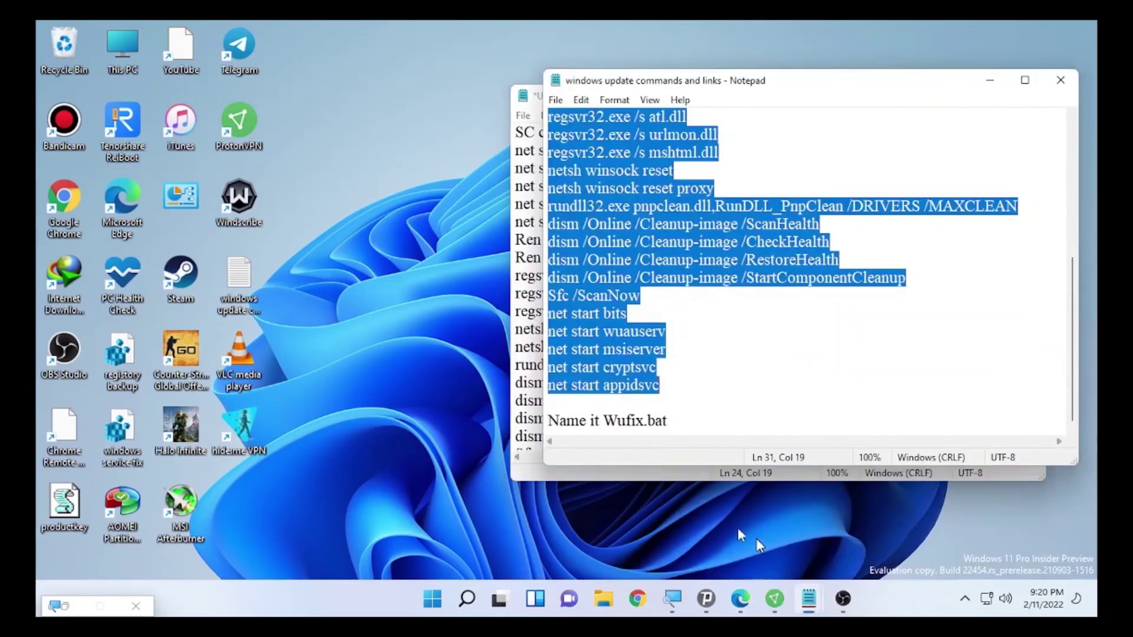
{"action": "left_click", "coordinate": [522, 188]}
{"action": "left_click", "coordinate": [522, 117]}
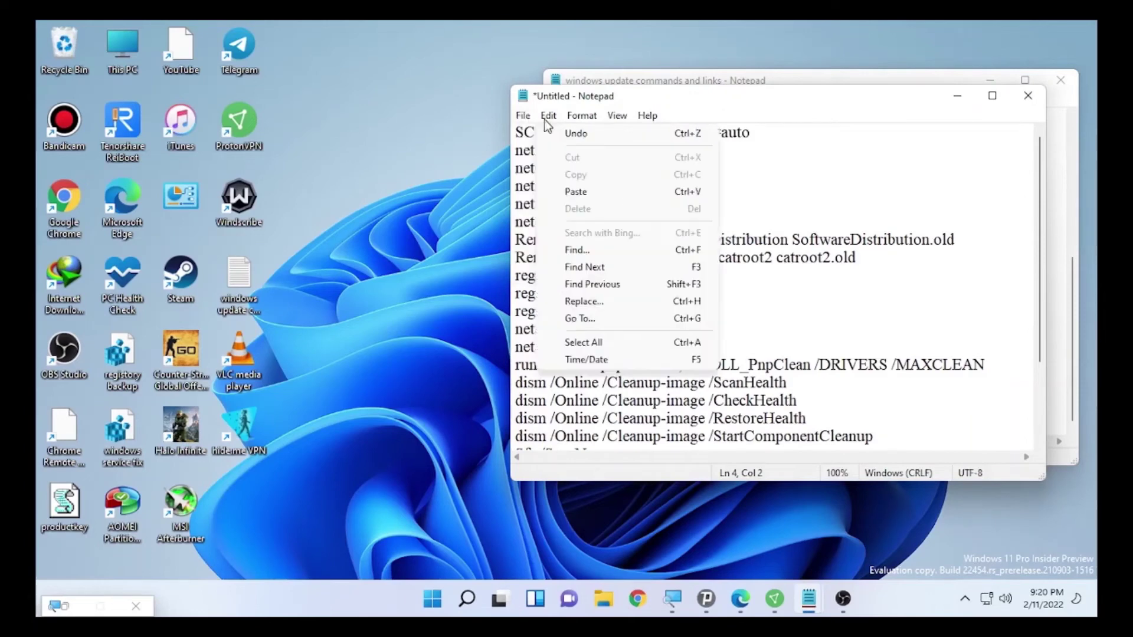
{"action": "left_click", "coordinate": [549, 184]}
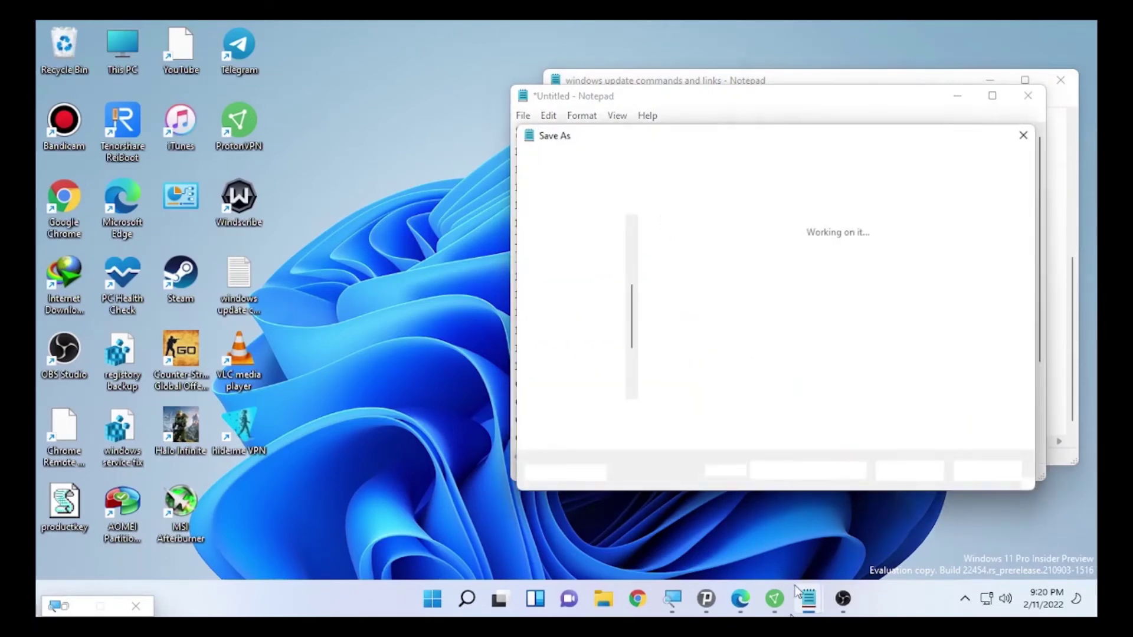
- Switch to the windows update commands and links notes and copy the file name "Wufix.bat"
{"action": "mouse_move", "coordinate": [807, 601]}
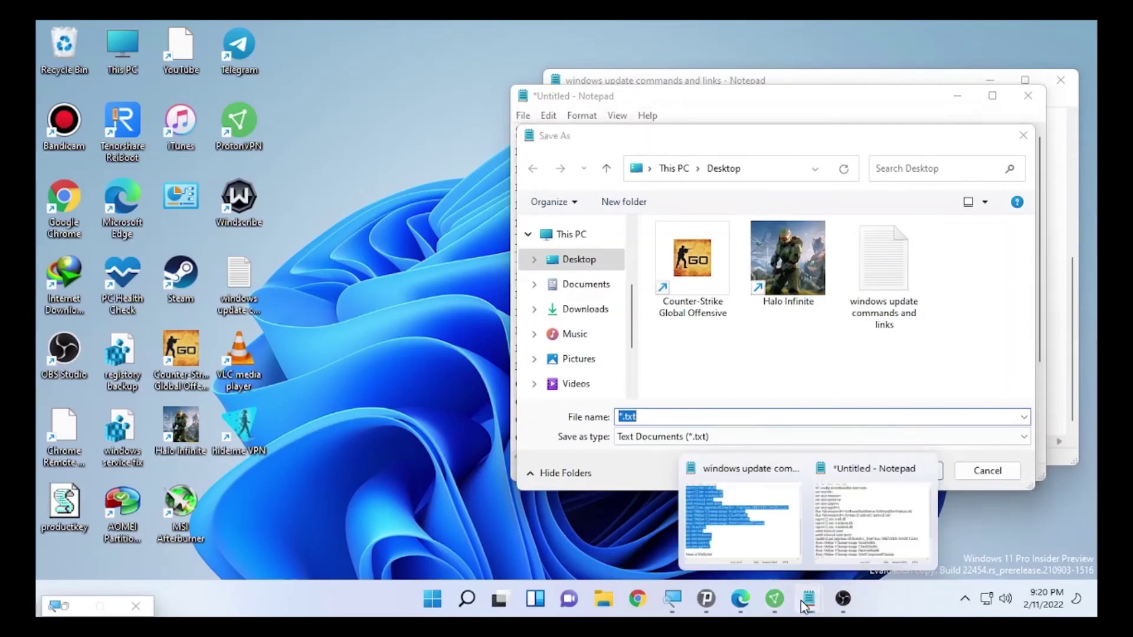
{"action": "left_click", "coordinate": [731, 521]}
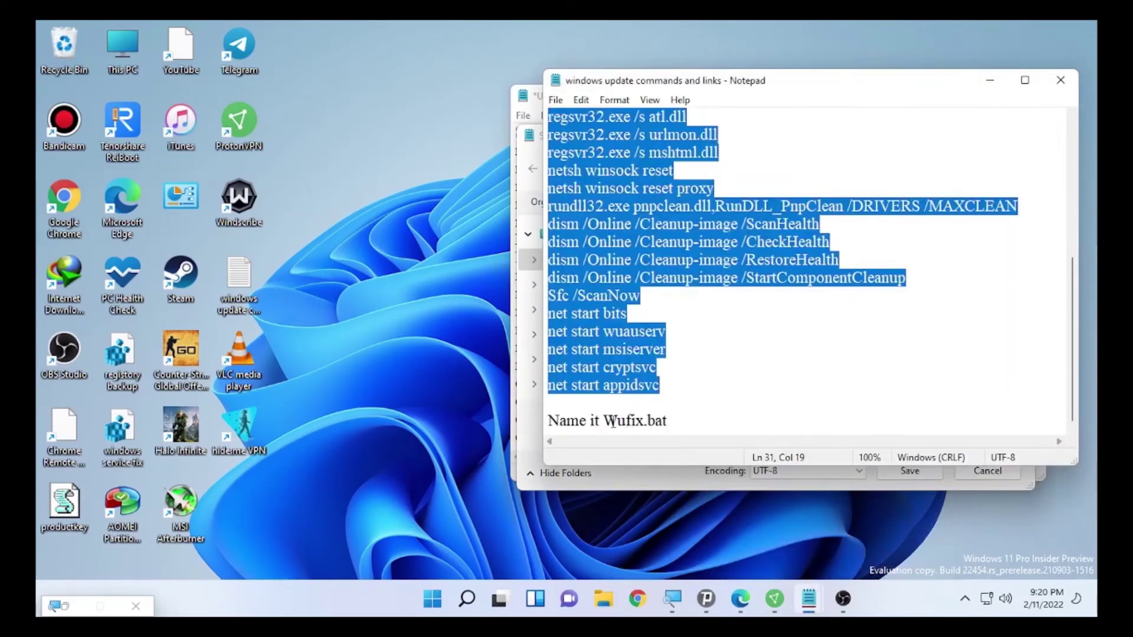
{"action": "left_click_drag", "start_coordinate": [603, 420], "coordinate": [670, 421]}
{"action": "right_click", "coordinate": [660, 424]}
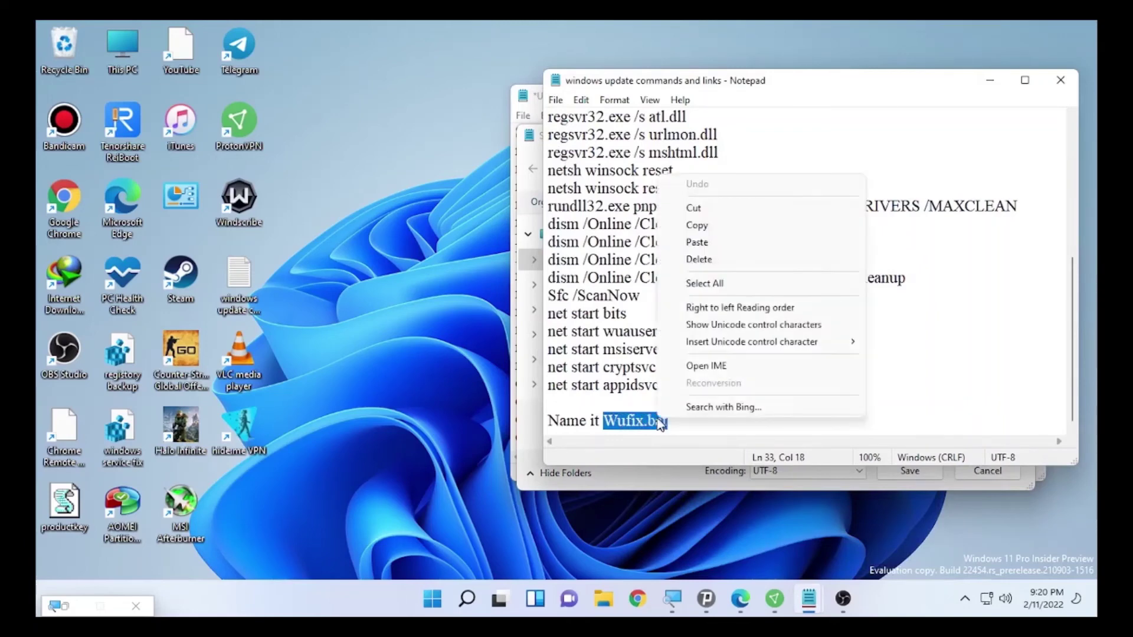
{"action": "left_click", "coordinate": [713, 225]}
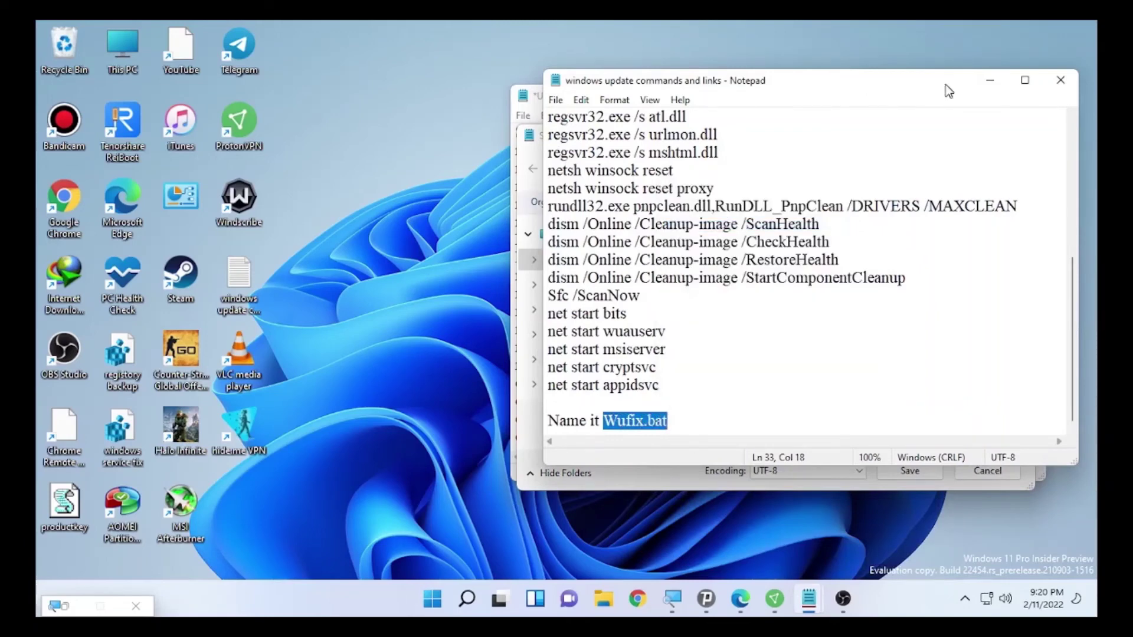
- Save the untitled commands document to the Desktop as Wufix.bat with the file type All Files
{"action": "left_click", "coordinate": [990, 80]}
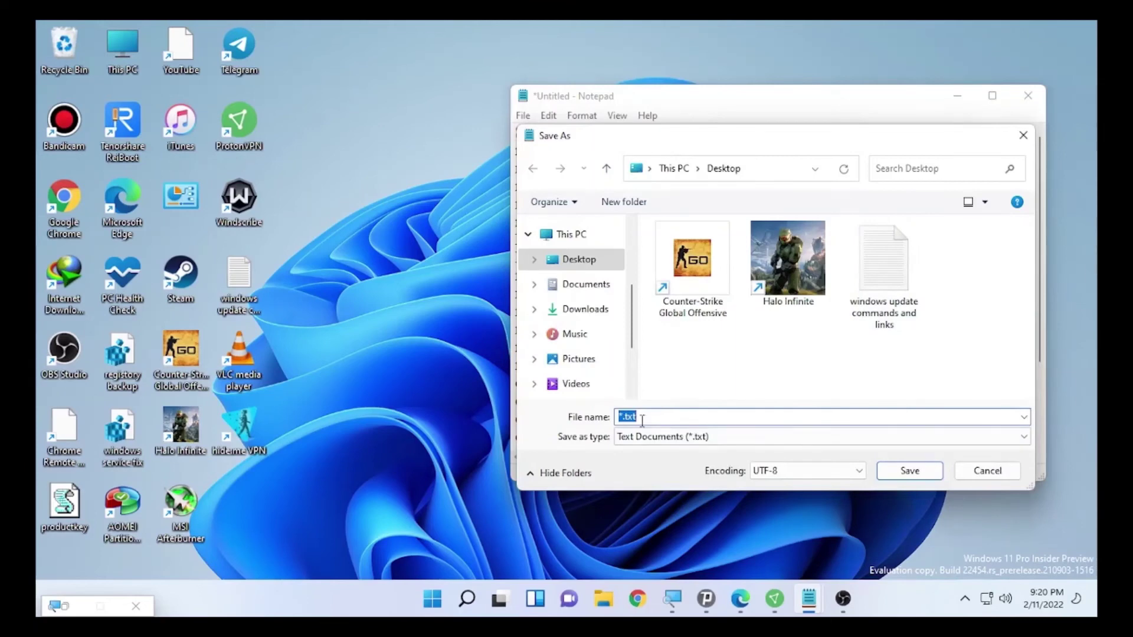
{"action": "key", "text": "ctrl+v"}
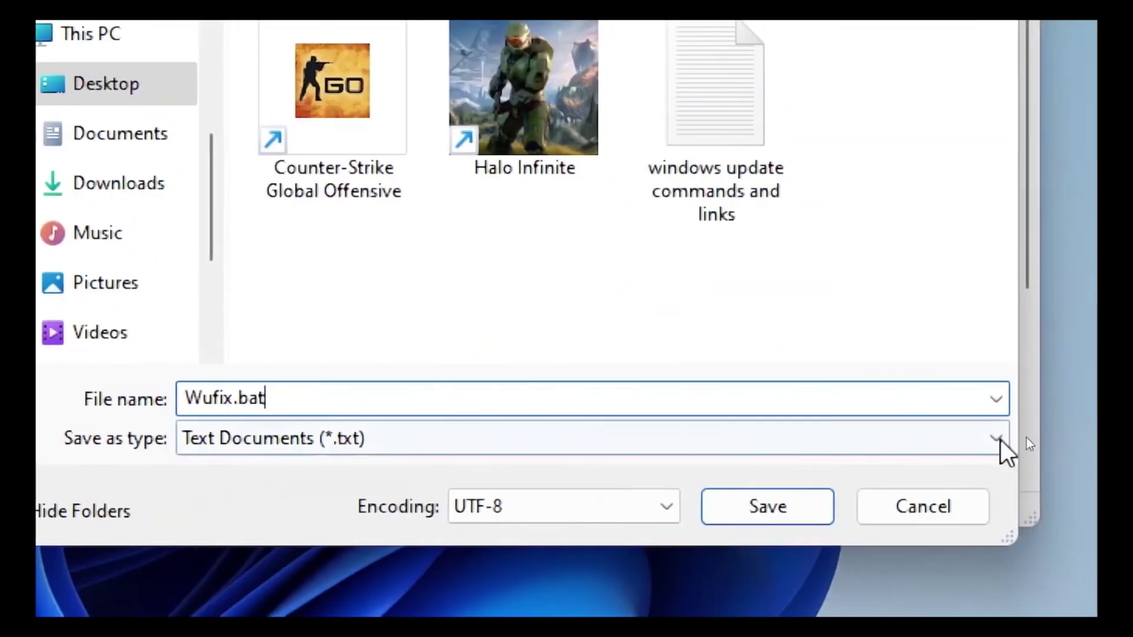
{"action": "left_click", "coordinate": [997, 440]}
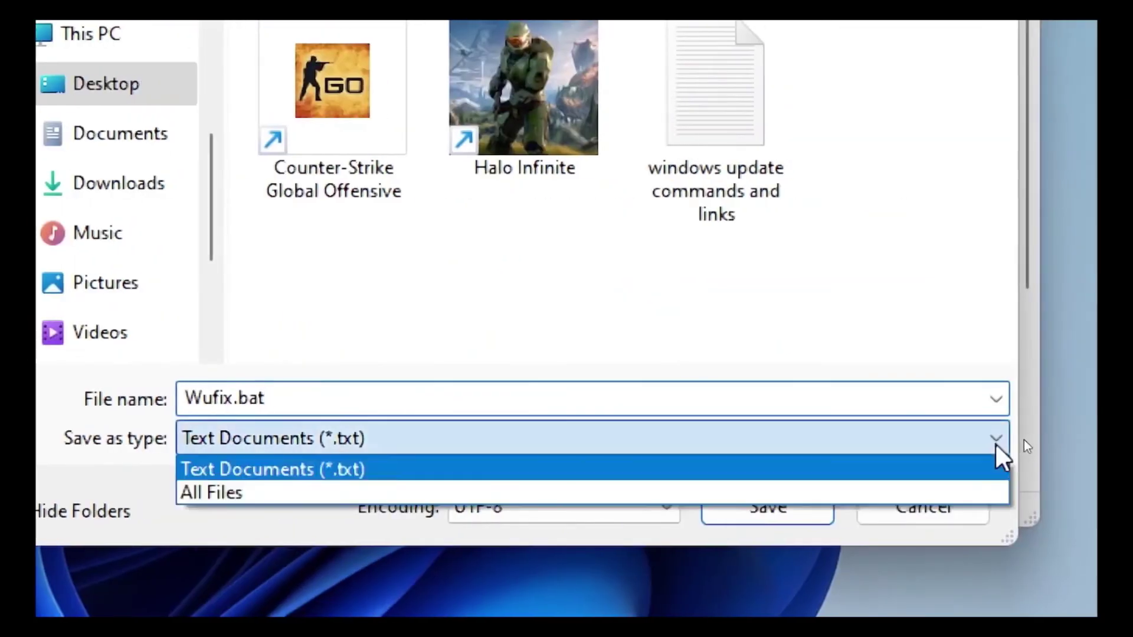
{"action": "left_click", "coordinate": [230, 493]}
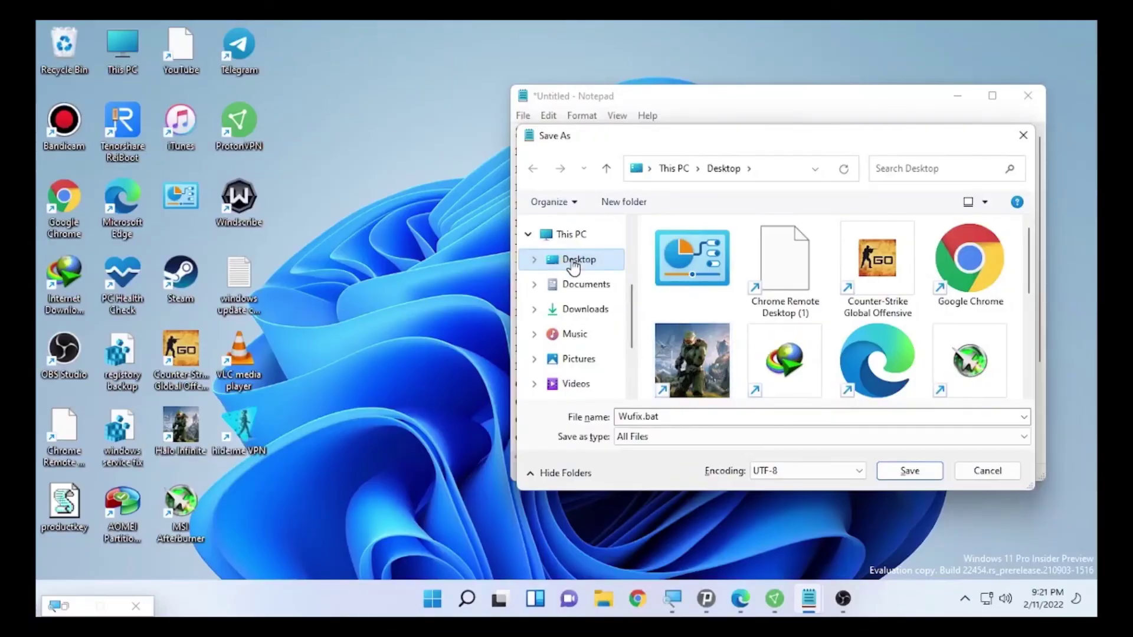
{"action": "left_click", "coordinate": [572, 263]}
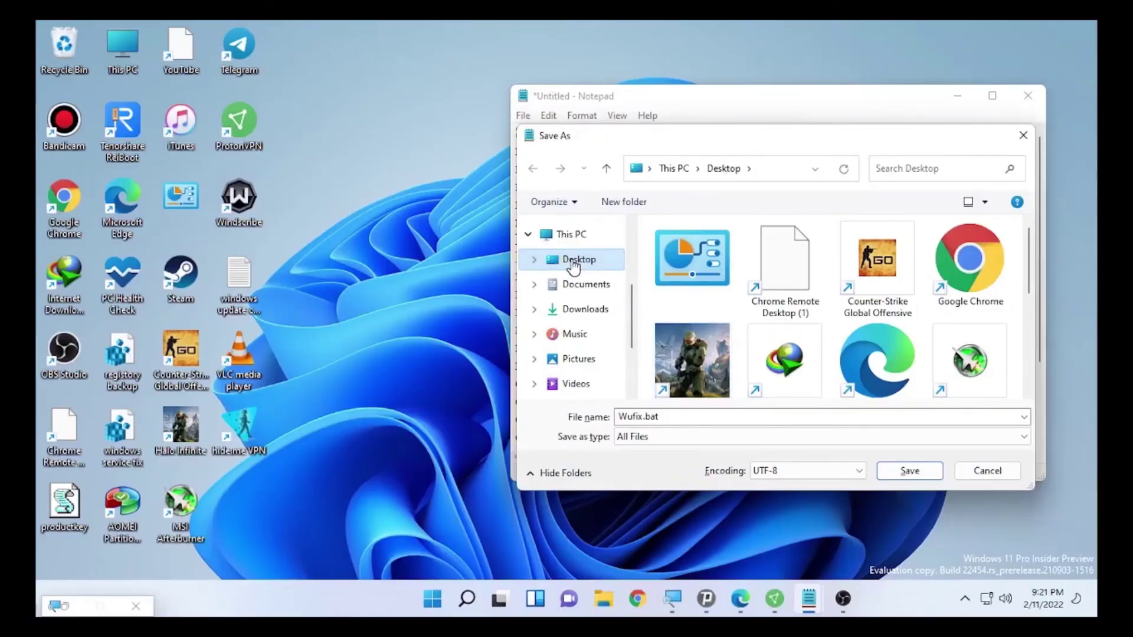
{"action": "left_click", "coordinate": [907, 471]}
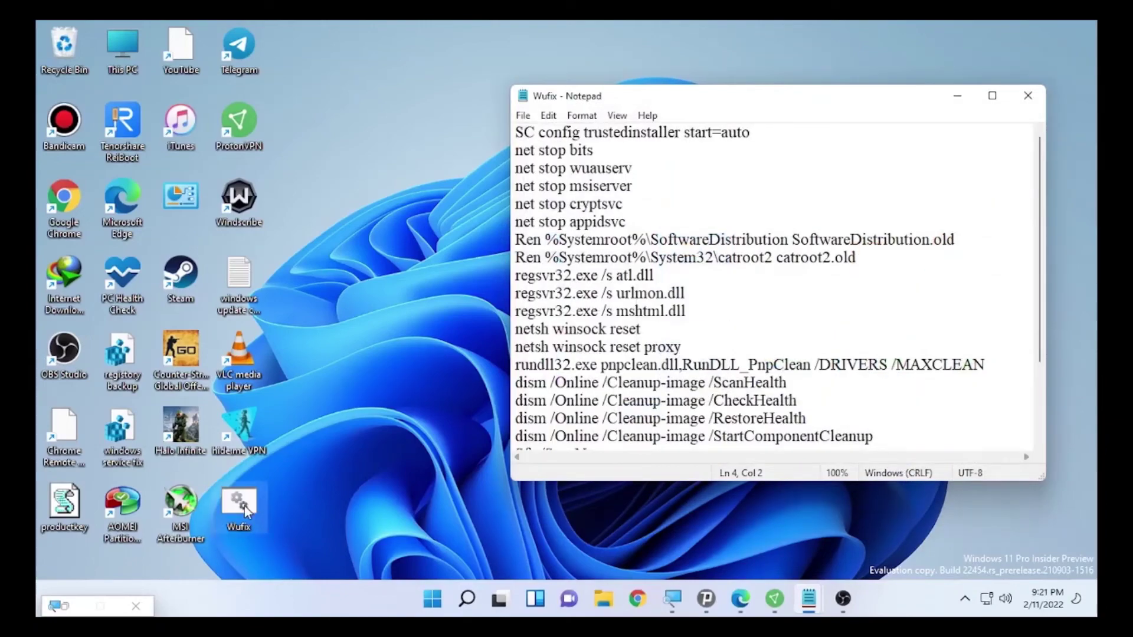
- Minimize the Wufix Notepad window and run the Wufix script on the desktop as administrator
{"action": "left_click", "coordinate": [957, 96]}
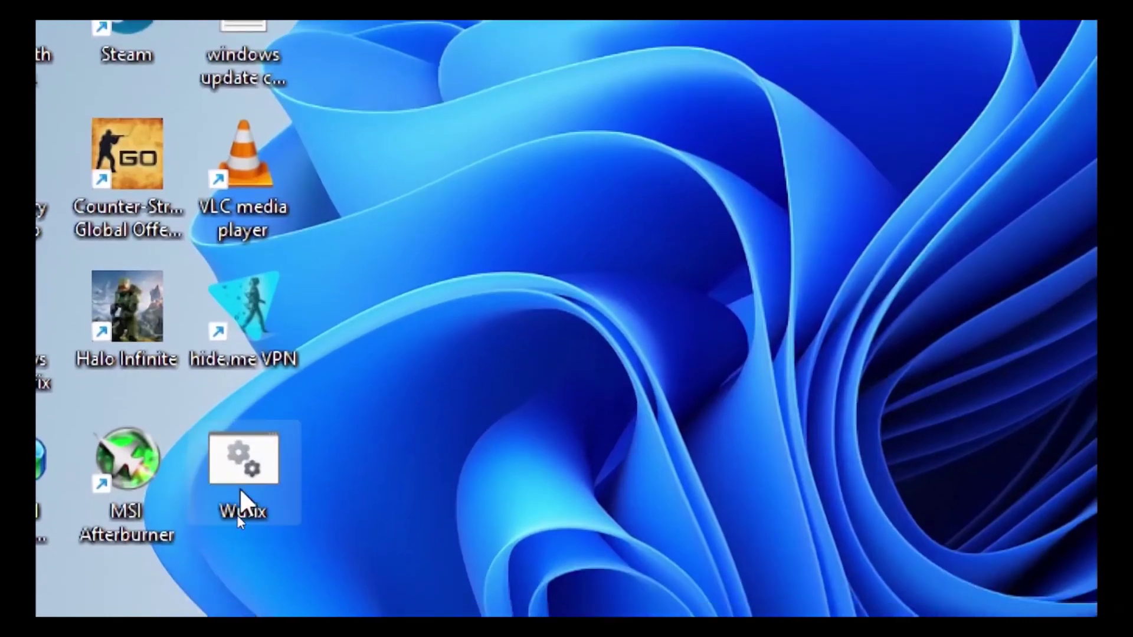
{"action": "double_click", "coordinate": [237, 512]}
{"action": "right_click", "coordinate": [240, 470]}
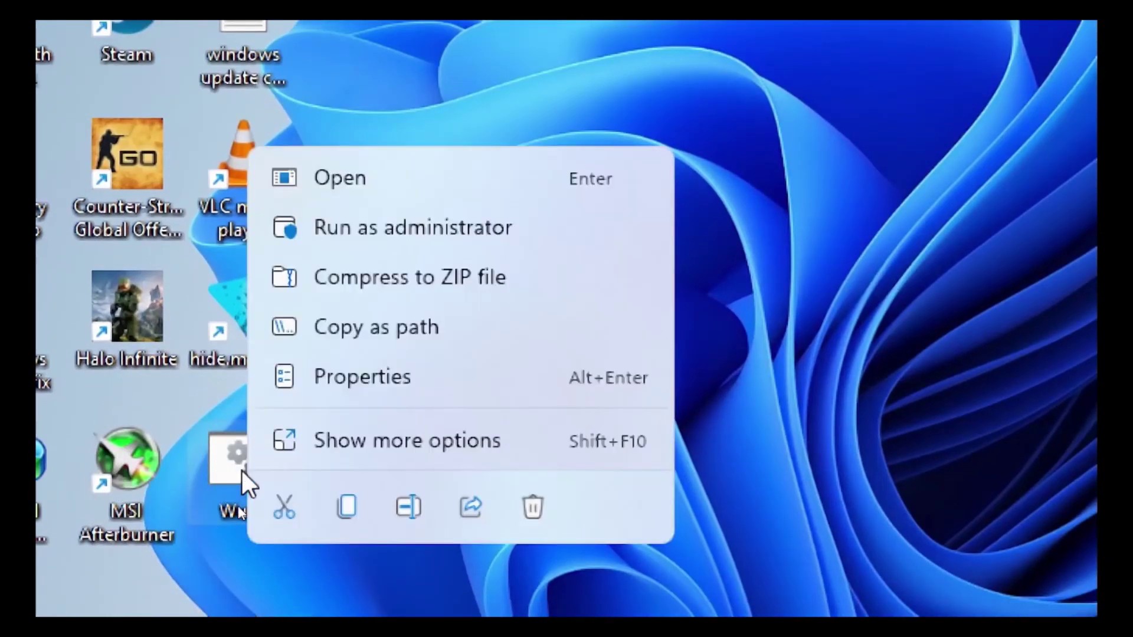
{"action": "left_click", "coordinate": [390, 236]}
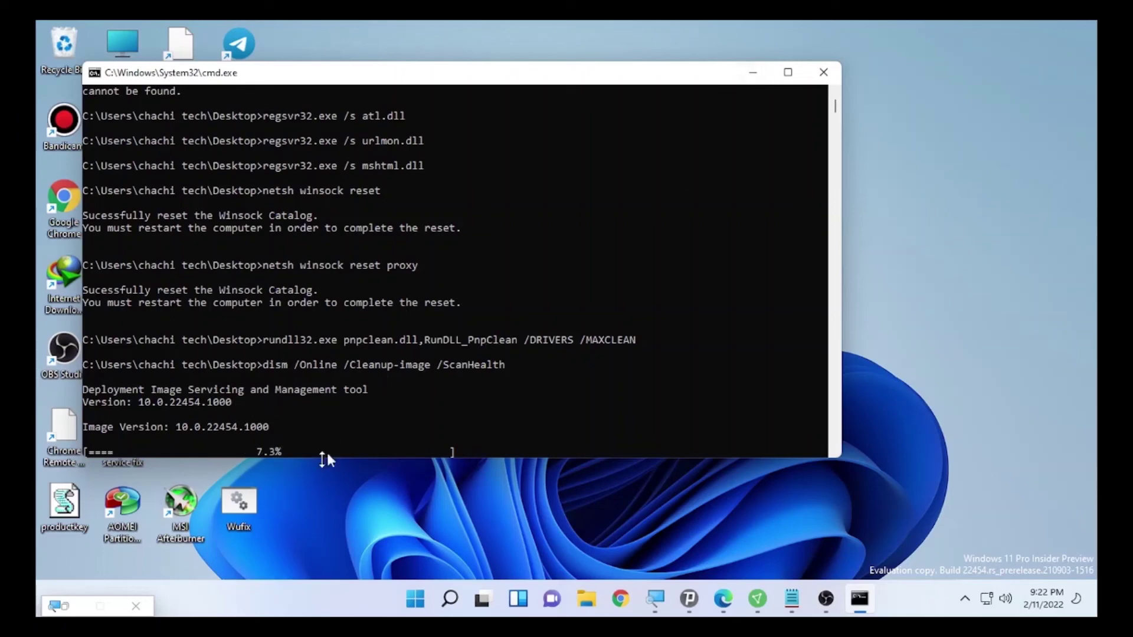
- Minimize the script's command window and restart the computer
{"action": "left_click", "coordinate": [752, 72]}
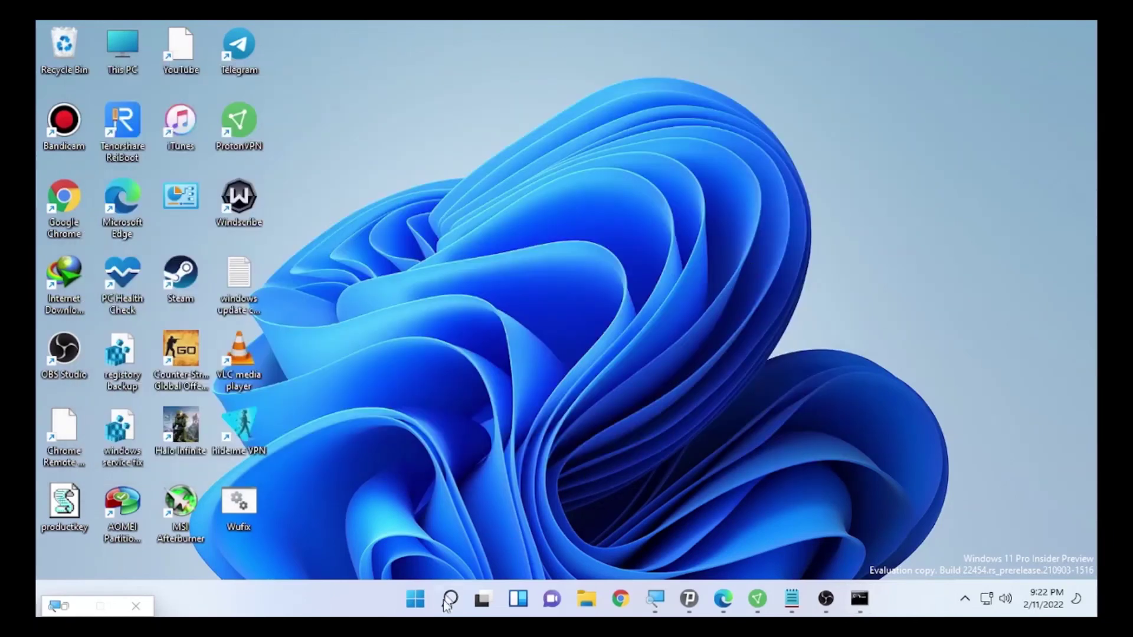
{"action": "right_click", "coordinate": [415, 599]}
{"action": "mouse_move", "coordinate": [468, 538]}
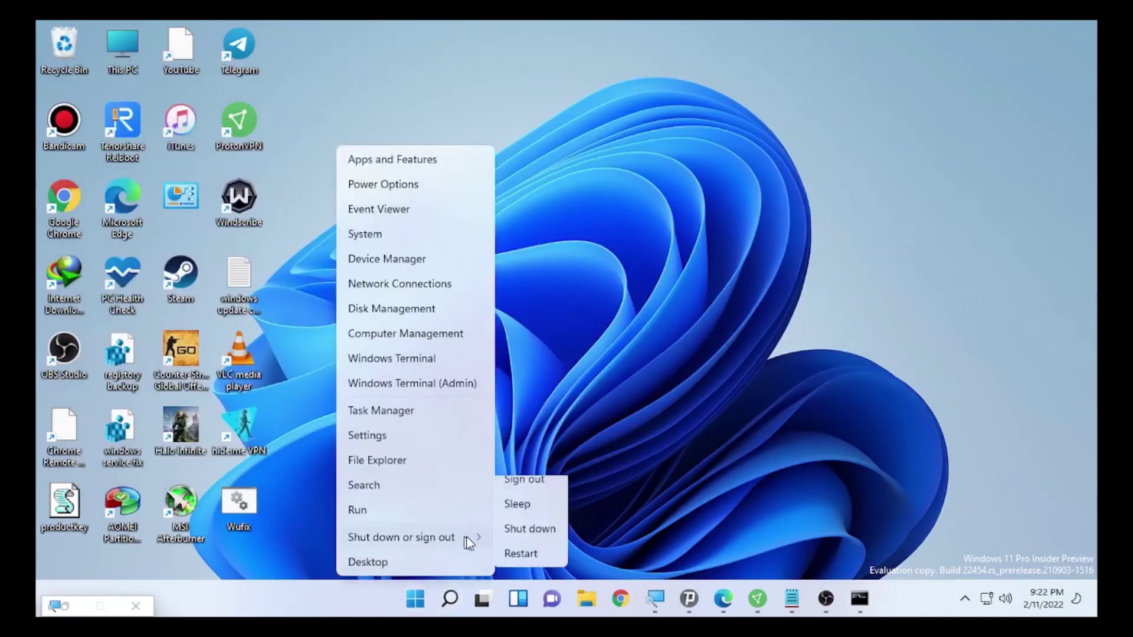
{"action": "left_click", "coordinate": [522, 568]}
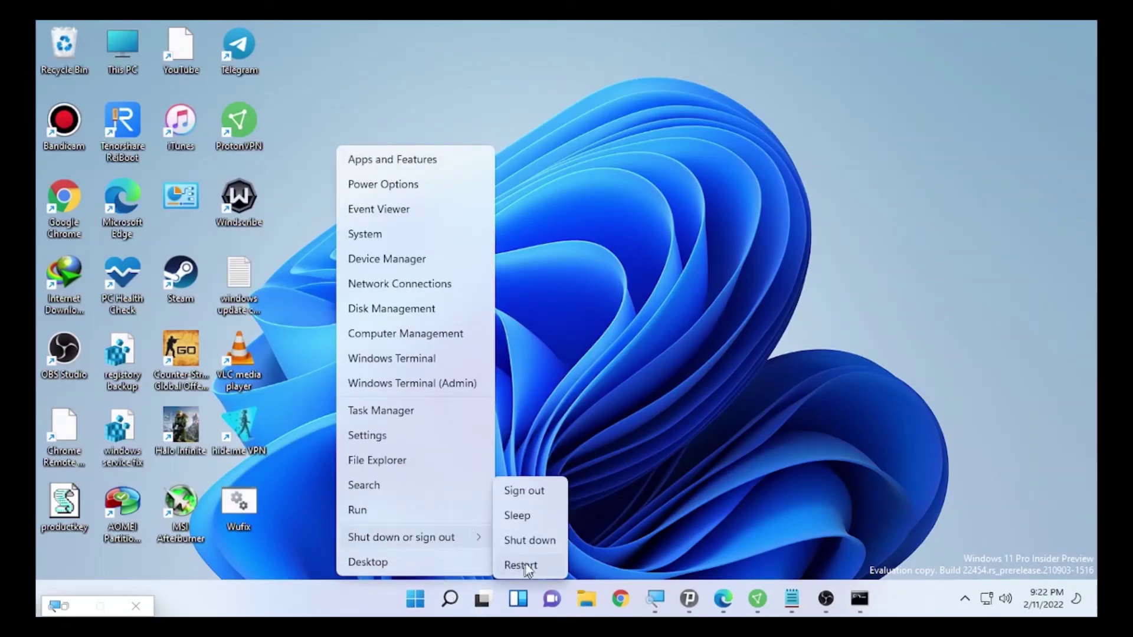